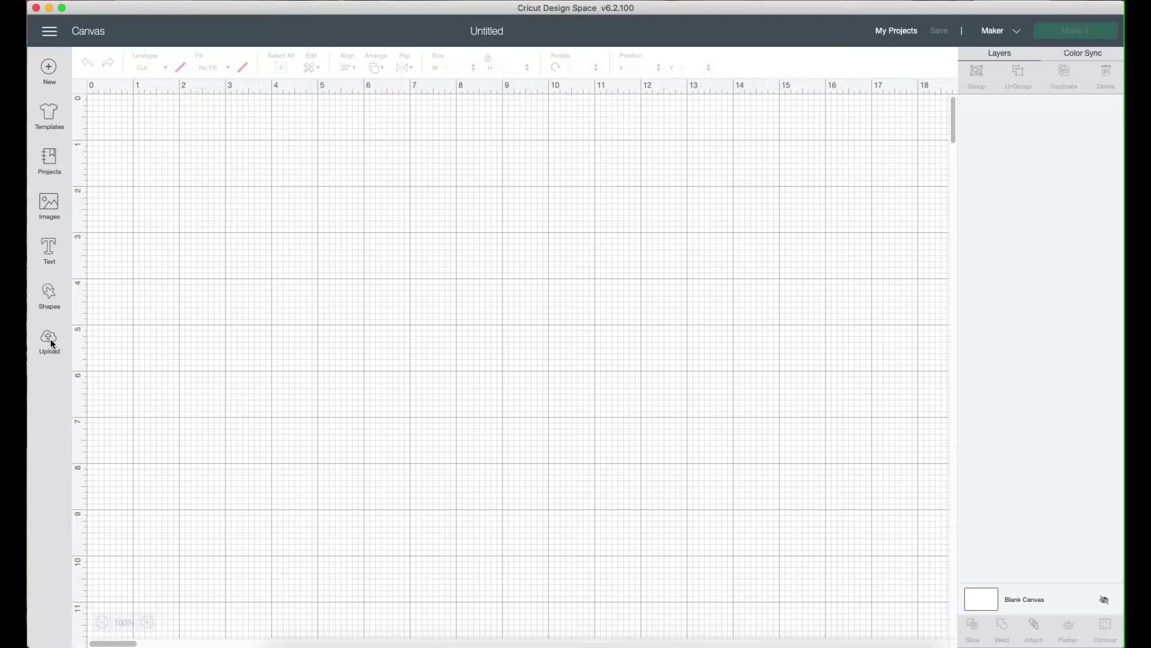
Step: Select the home SWEET HOME image from the full list of uploaded images
click(49, 341)
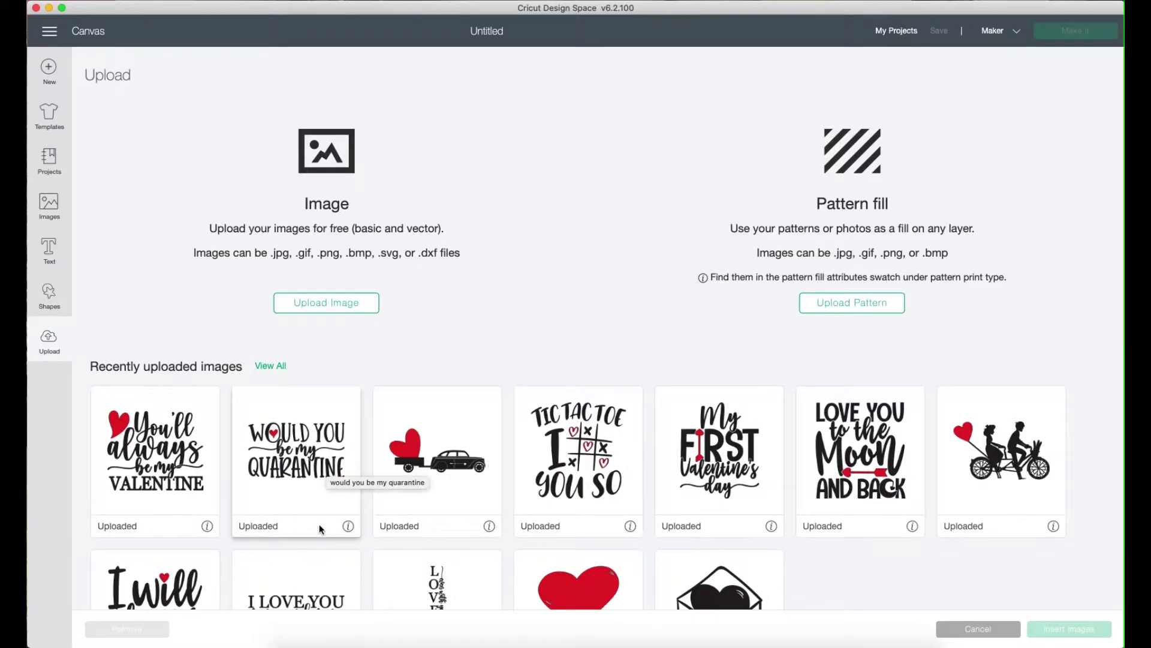
scroll(320, 521, down, 3)
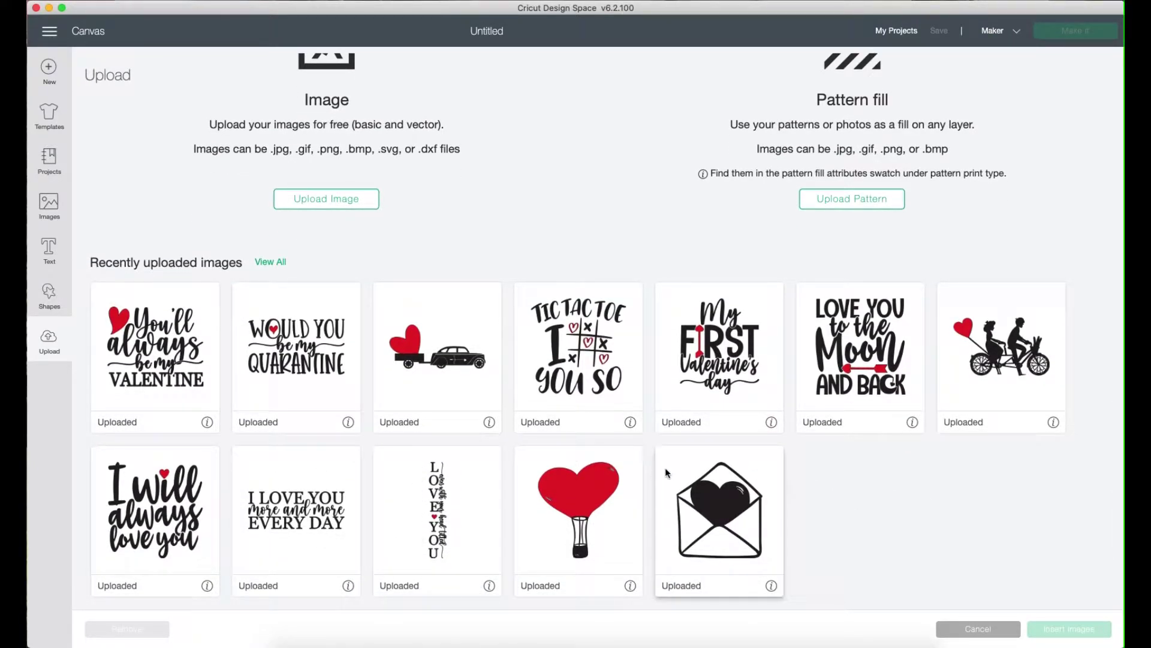
click(270, 262)
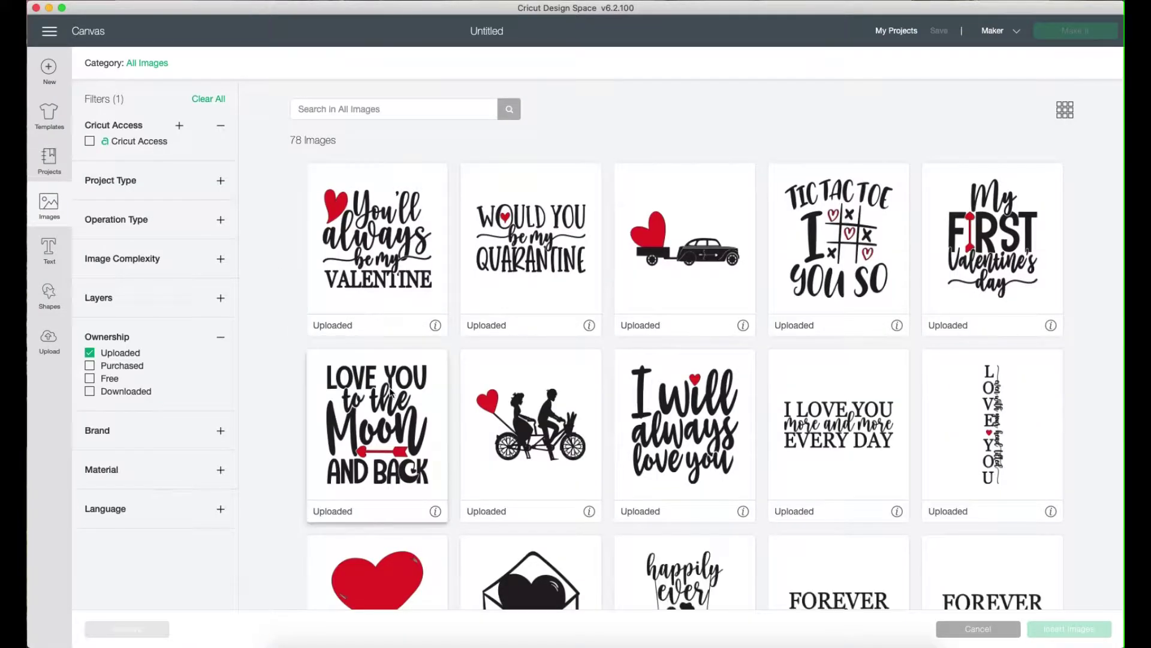
scroll(389, 392, down, 10)
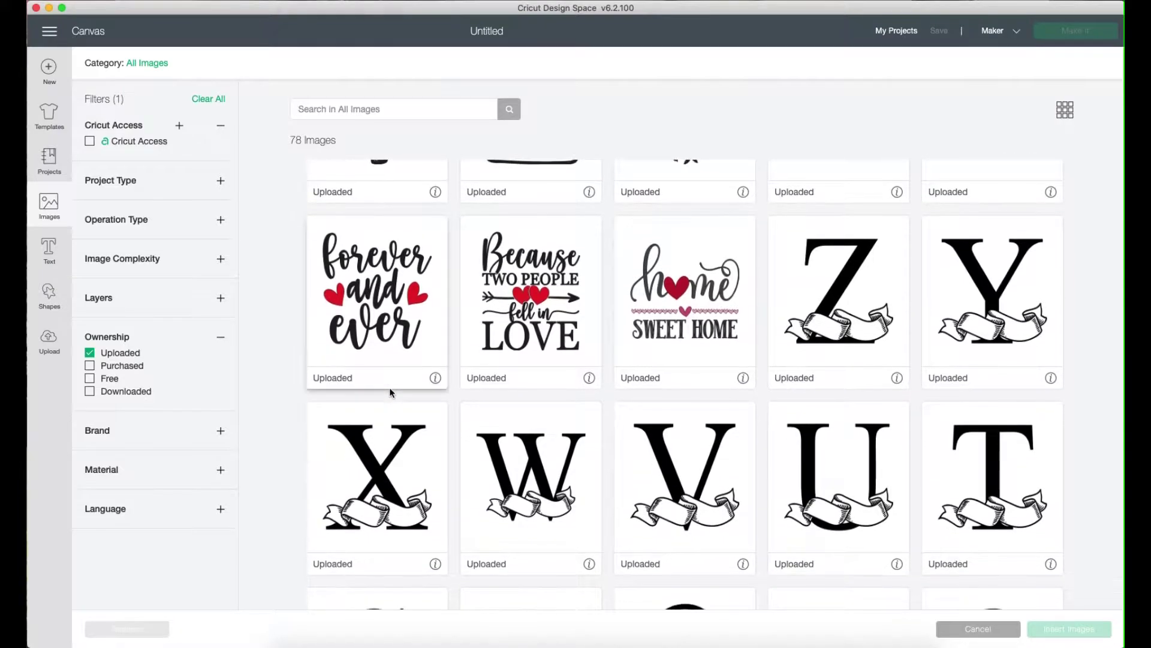
scroll(390, 386, down, 2)
scroll(792, 304, up, 3)
click(719, 348)
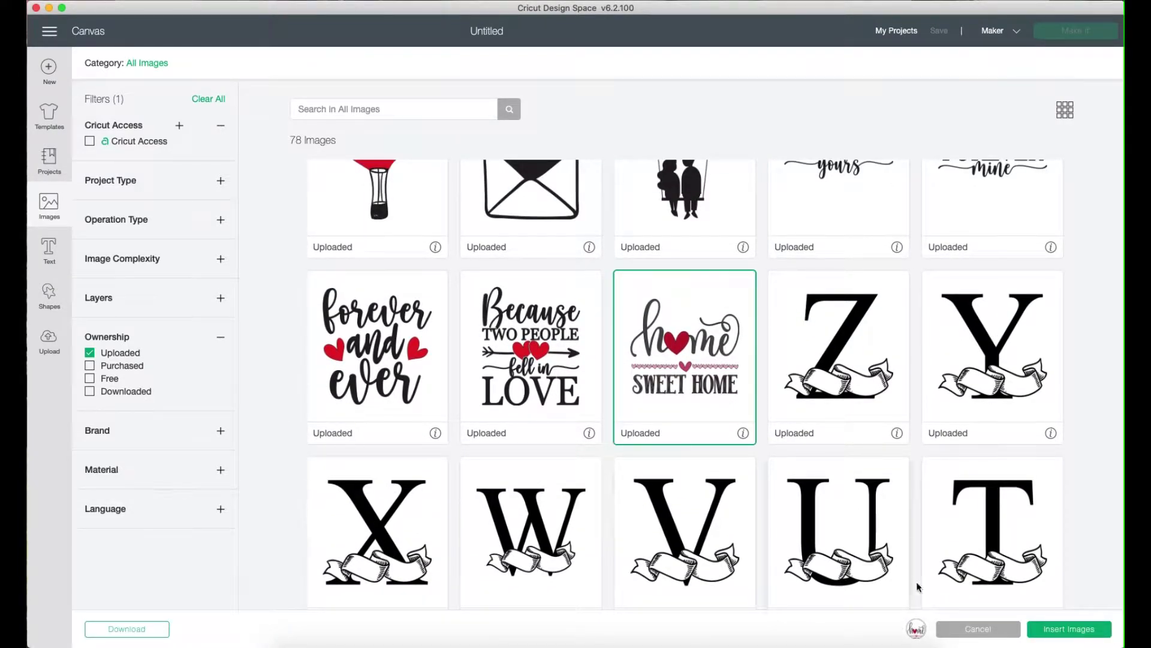
Step: Insert the home design, move it toward the top-left and shrink it to 7.28 × 5.817 inches
click(1039, 629)
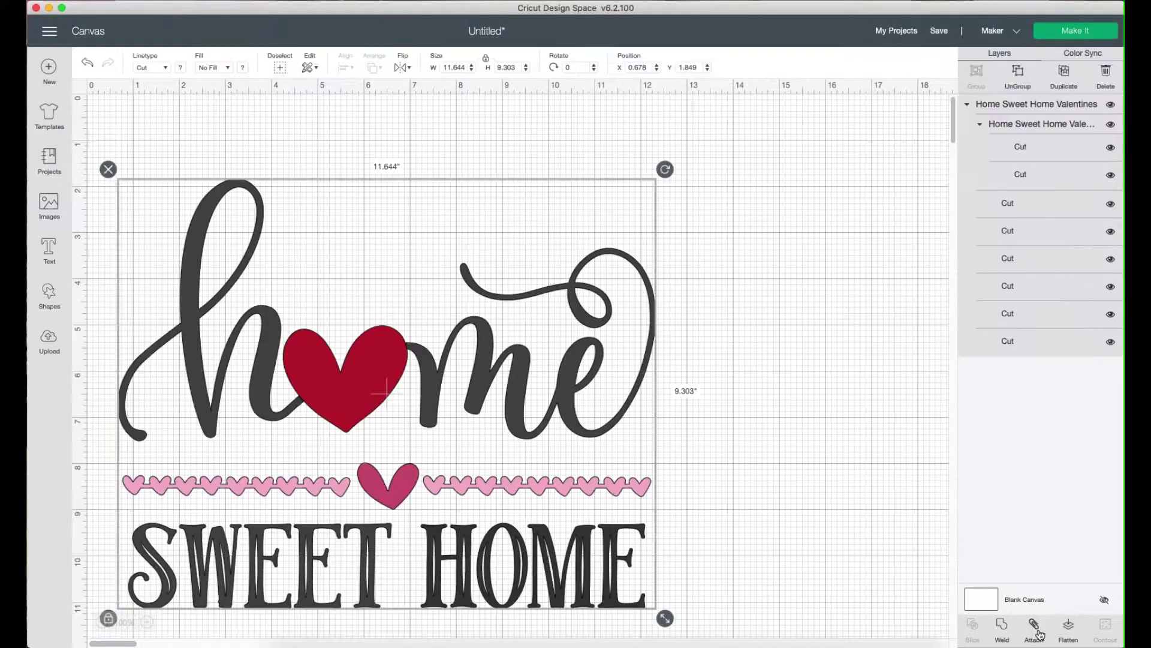
drag(441, 463, 498, 402)
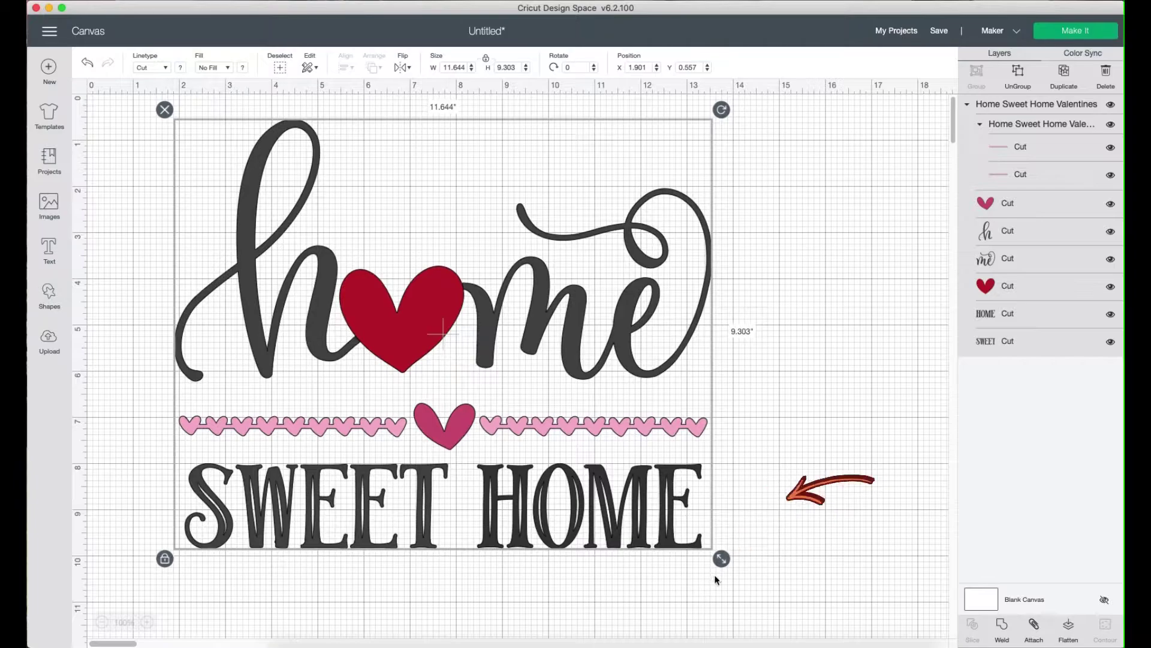
drag(721, 558, 390, 404)
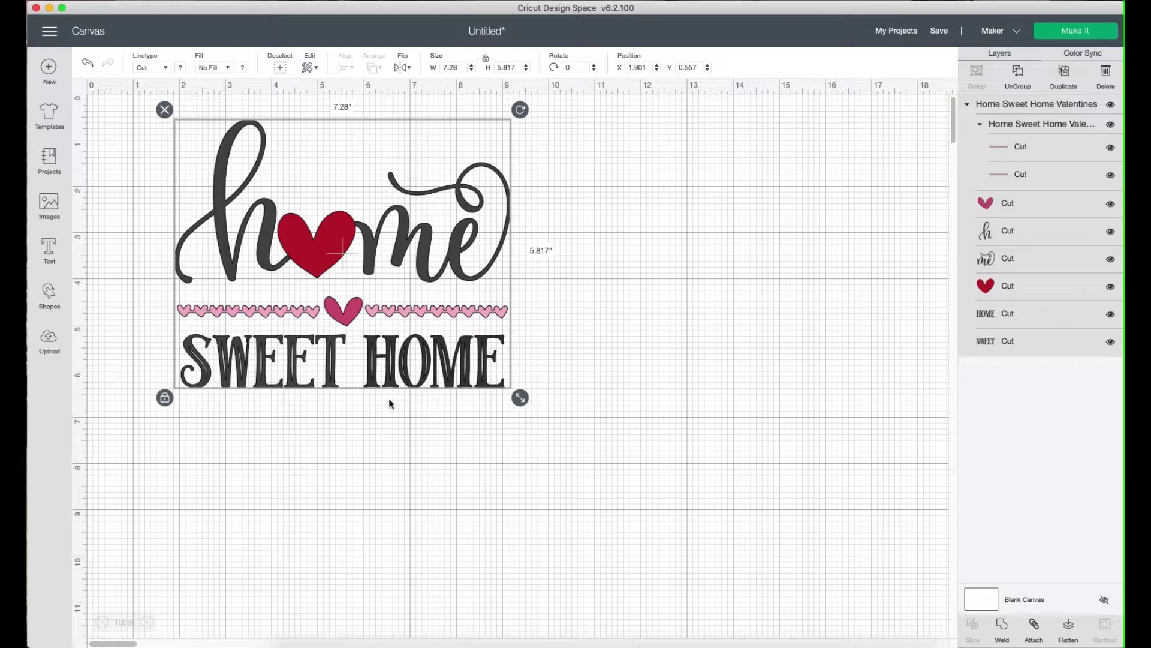
Step: Insert a heart shape from Shapes and select it on the canvas
click(50, 299)
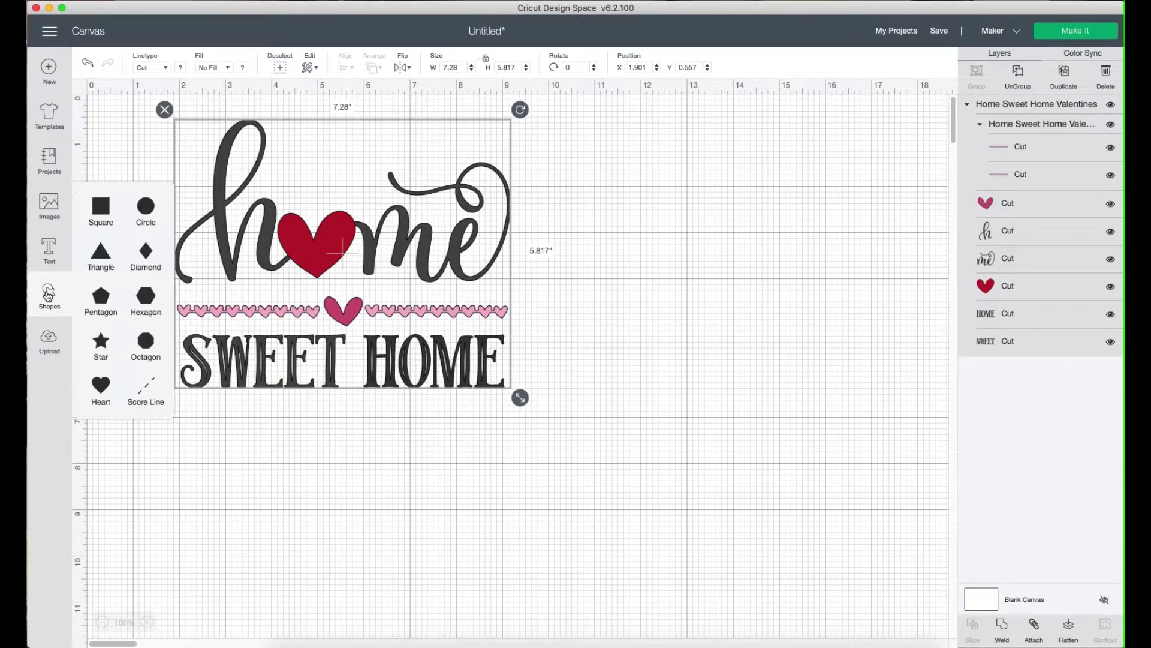
click(101, 384)
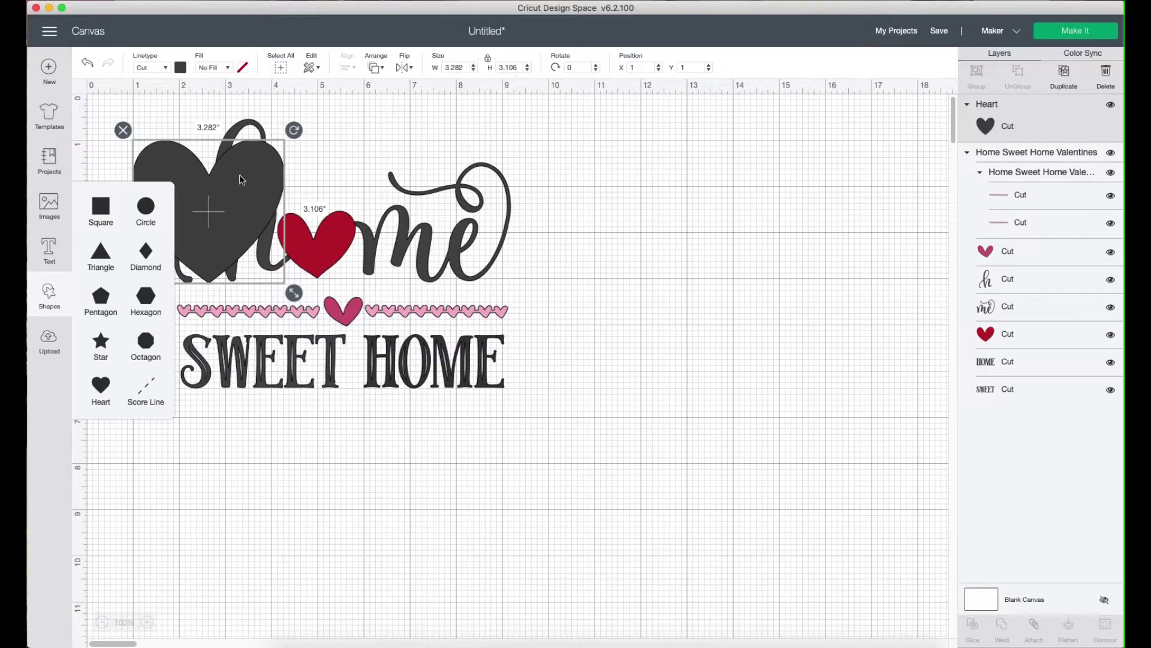
click(217, 129)
click(160, 170)
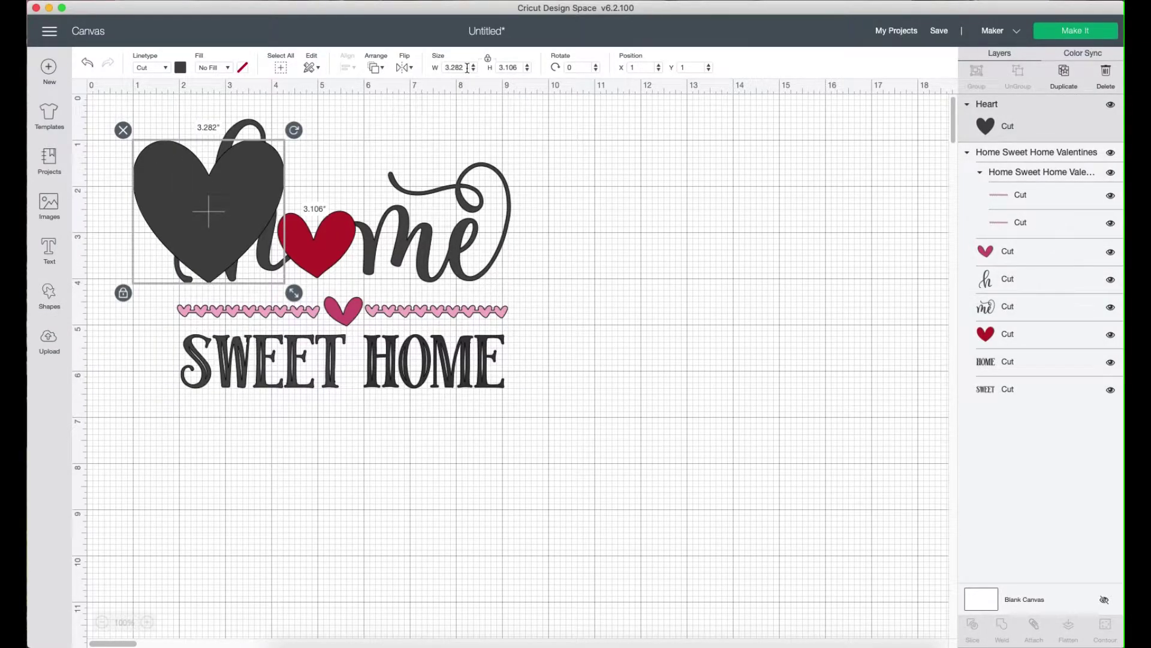
Step: Size the heart to 9.5 by 9.5 inches, unlocking its proportions
drag(469, 67, 442, 67)
text(9.5)
key(Return)
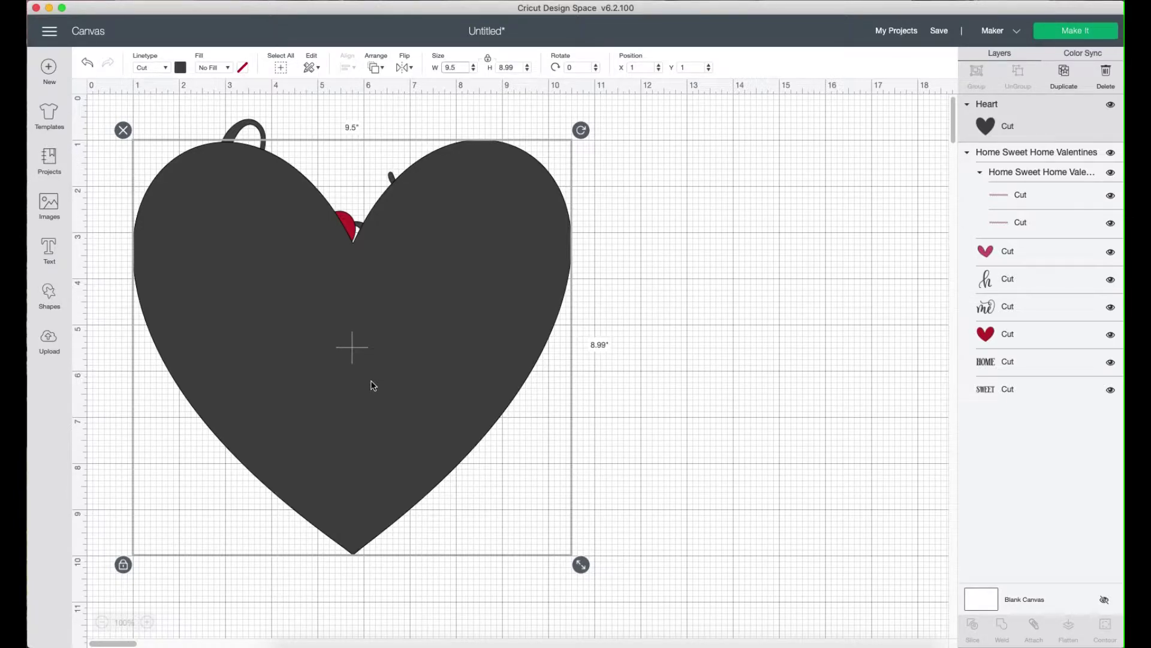
click(123, 565)
click(507, 67)
text(9.5)
key(Return)
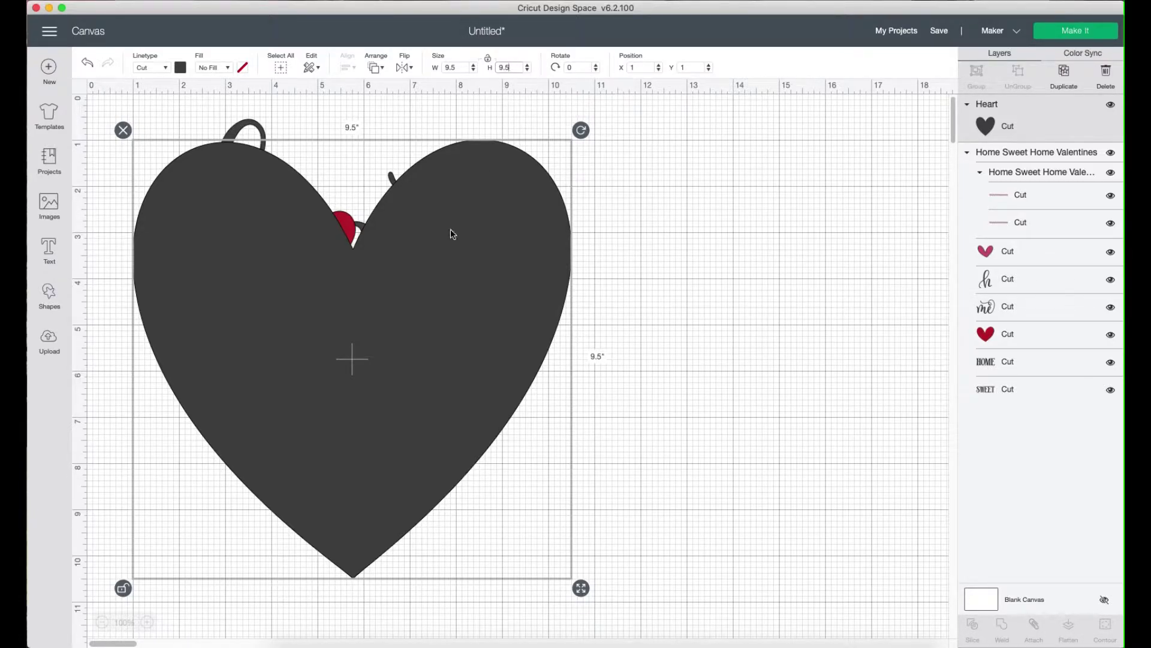
Step: Colour the heart light orange, nudge it up-left and send it to the back
click(181, 67)
click(291, 149)
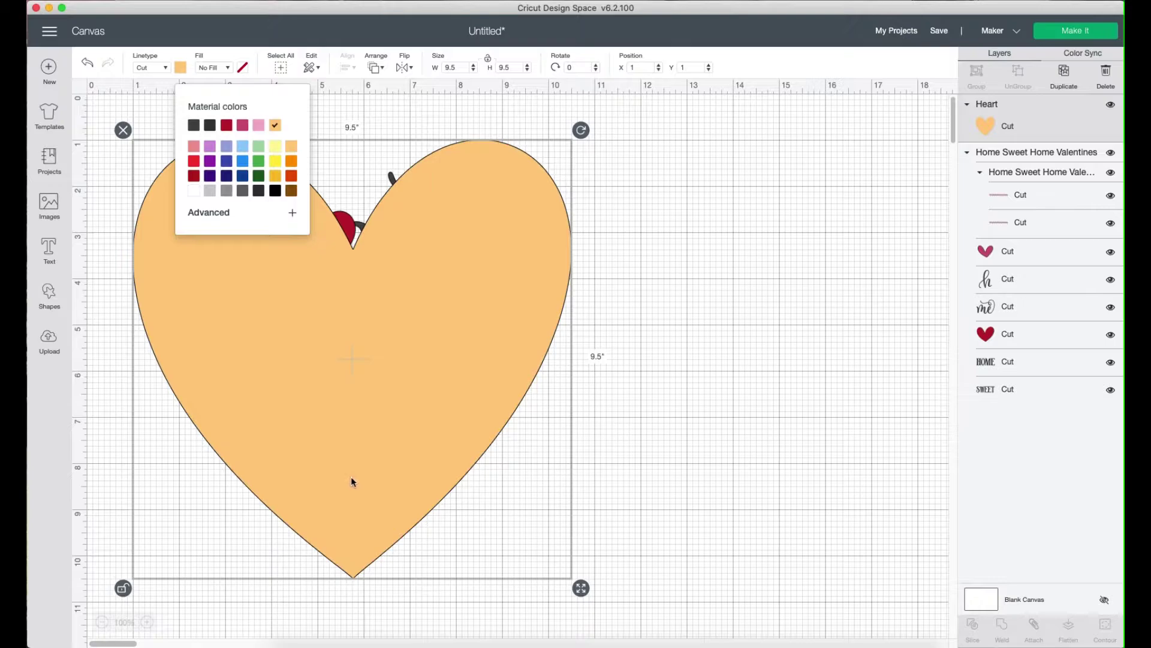
drag(363, 497, 350, 470)
click(376, 67)
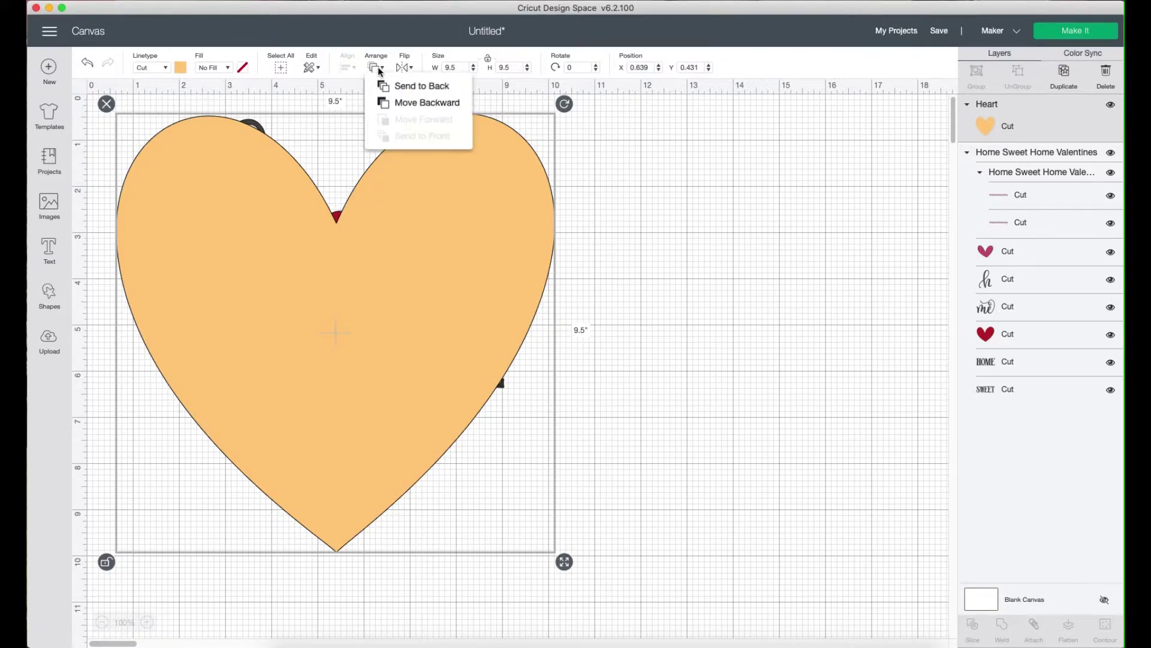
click(395, 90)
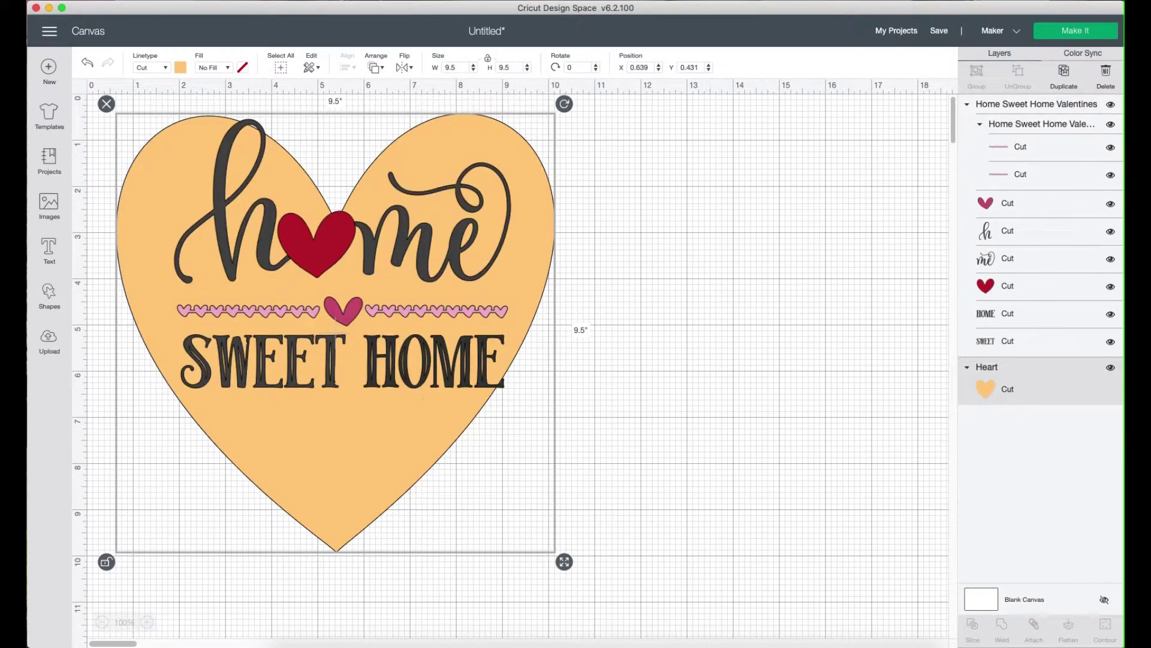
Step: Shrink the home design to 6.2 × 4.956 inches and centre it in the heart's upper area
click(1028, 105)
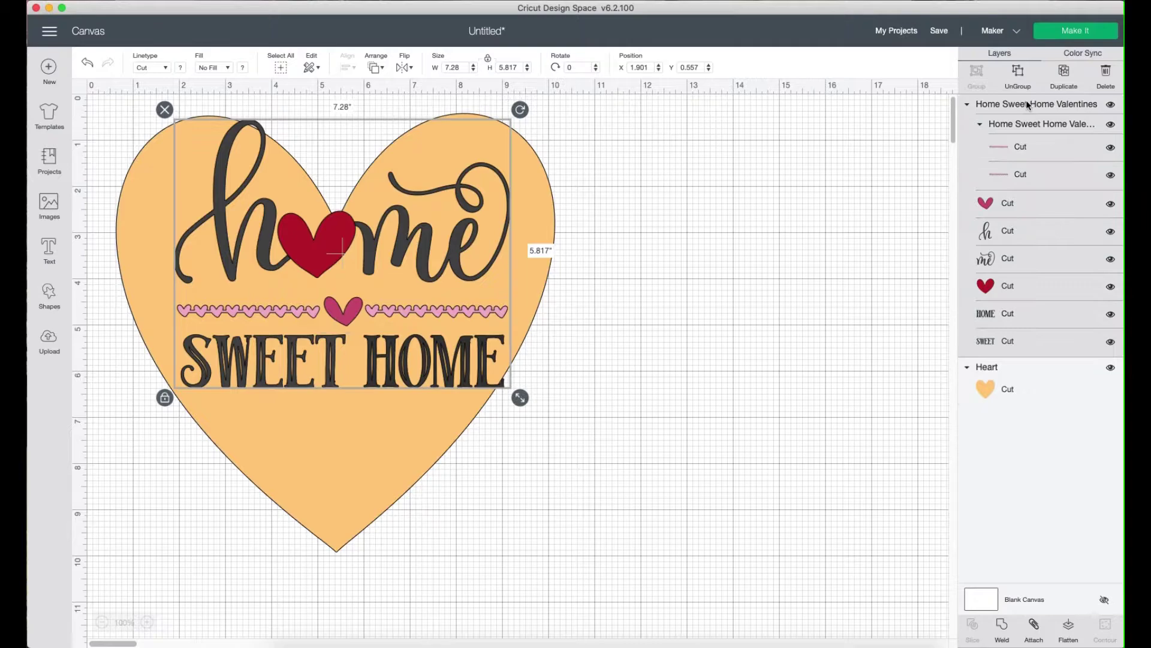
drag(425, 259, 420, 289)
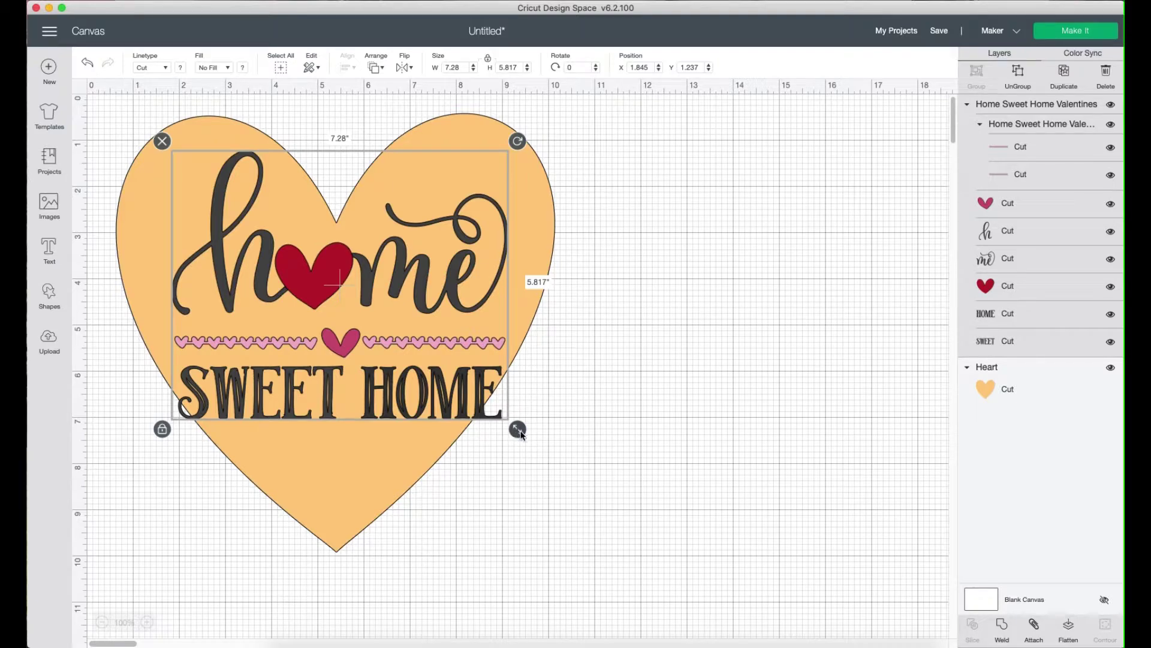
drag(519, 433, 456, 393)
drag(262, 354, 296, 356)
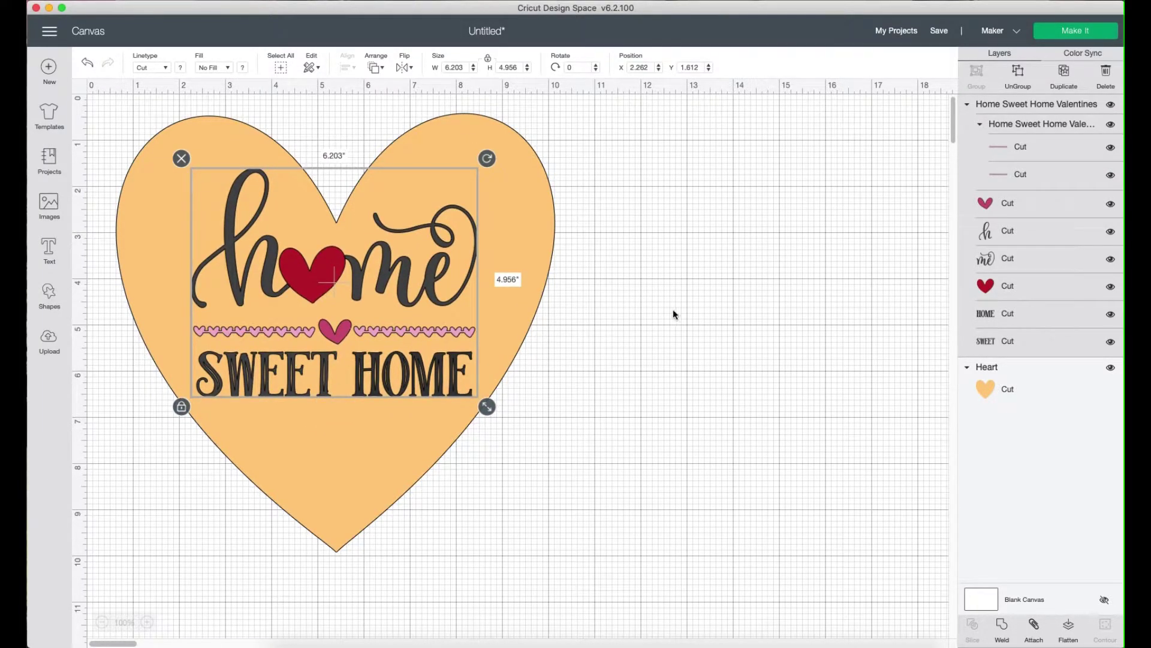
drag(679, 328, 101, 306)
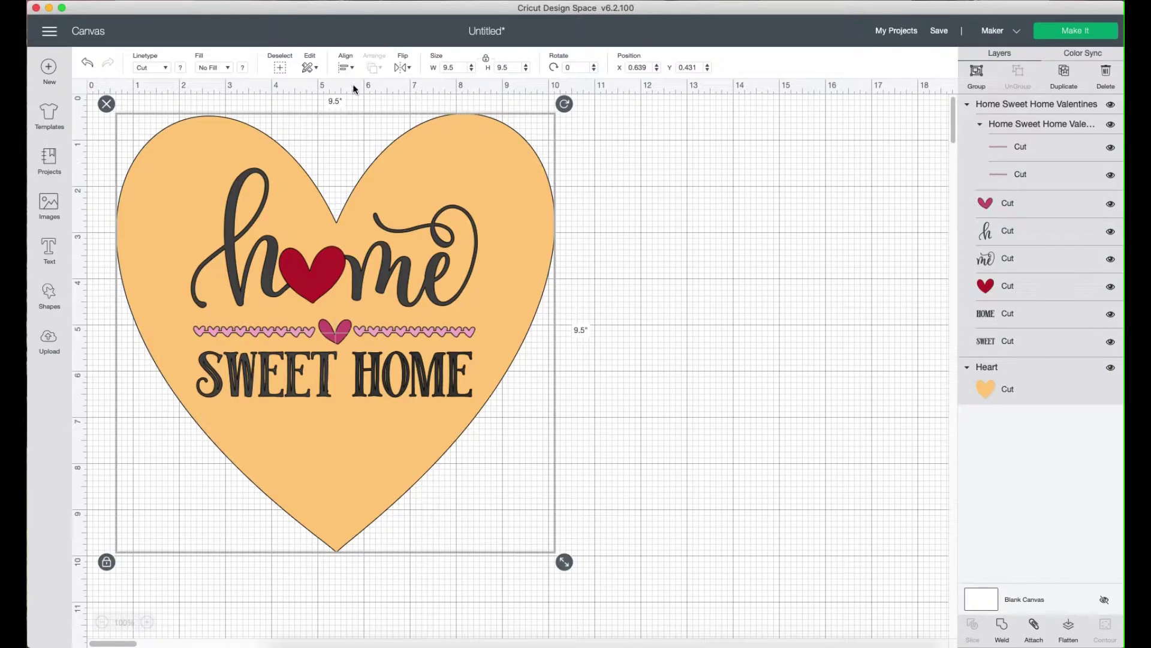
click(347, 68)
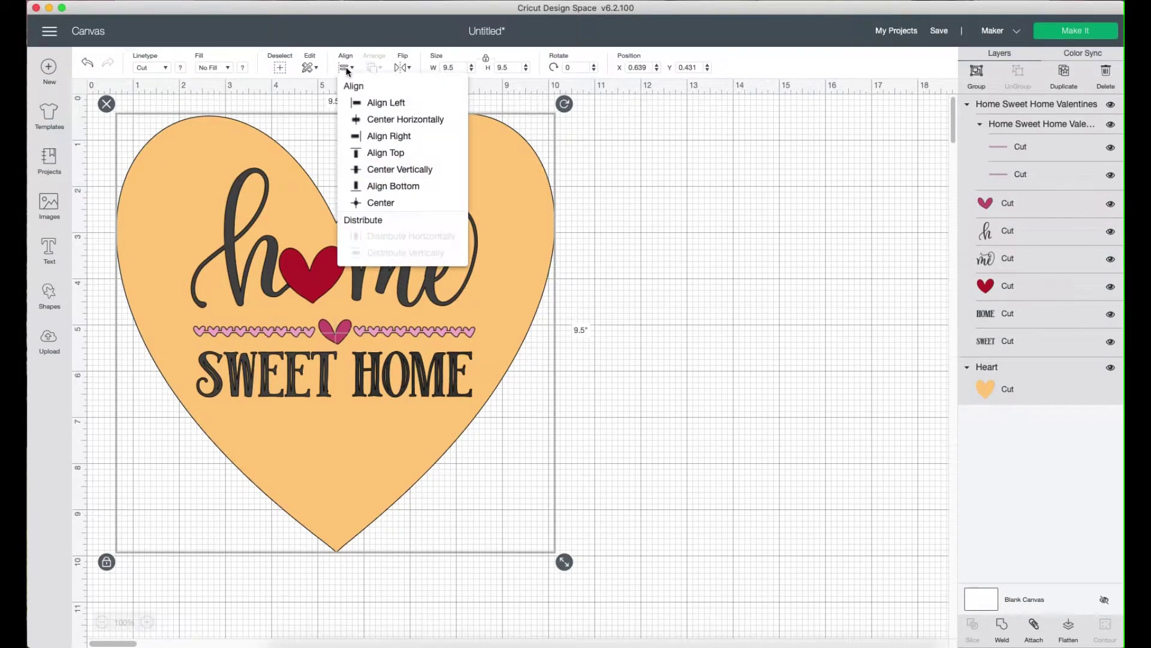
click(376, 202)
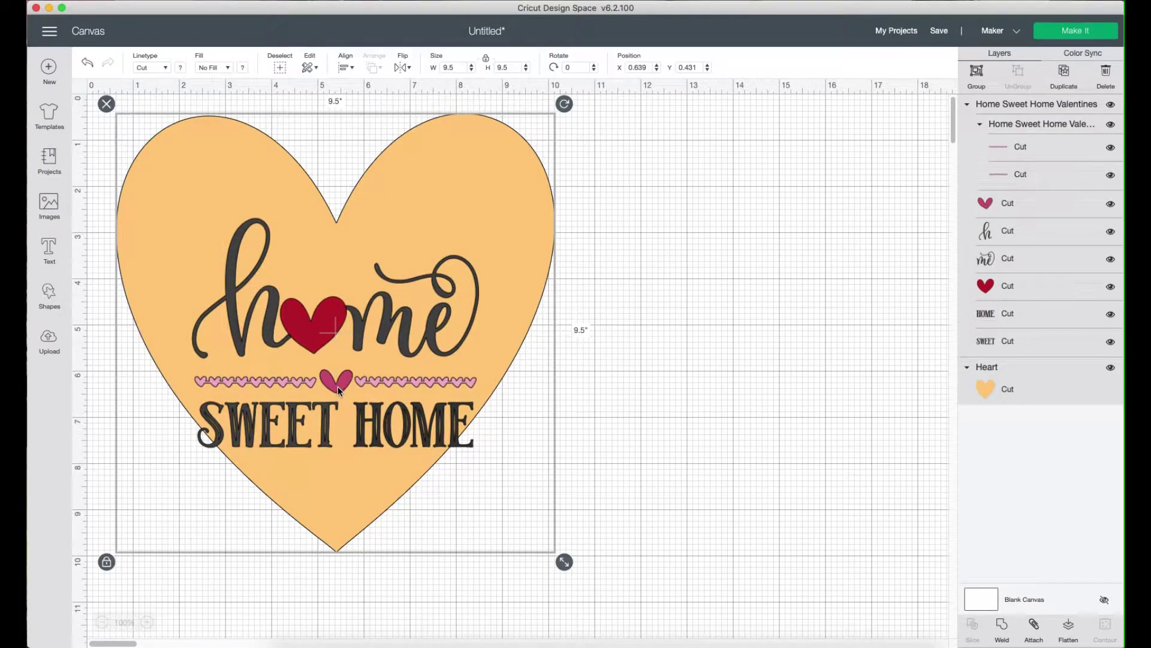
drag(376, 328, 356, 298)
click(1042, 124)
Step: Delete the orange heart shape from the canvas
click(591, 370)
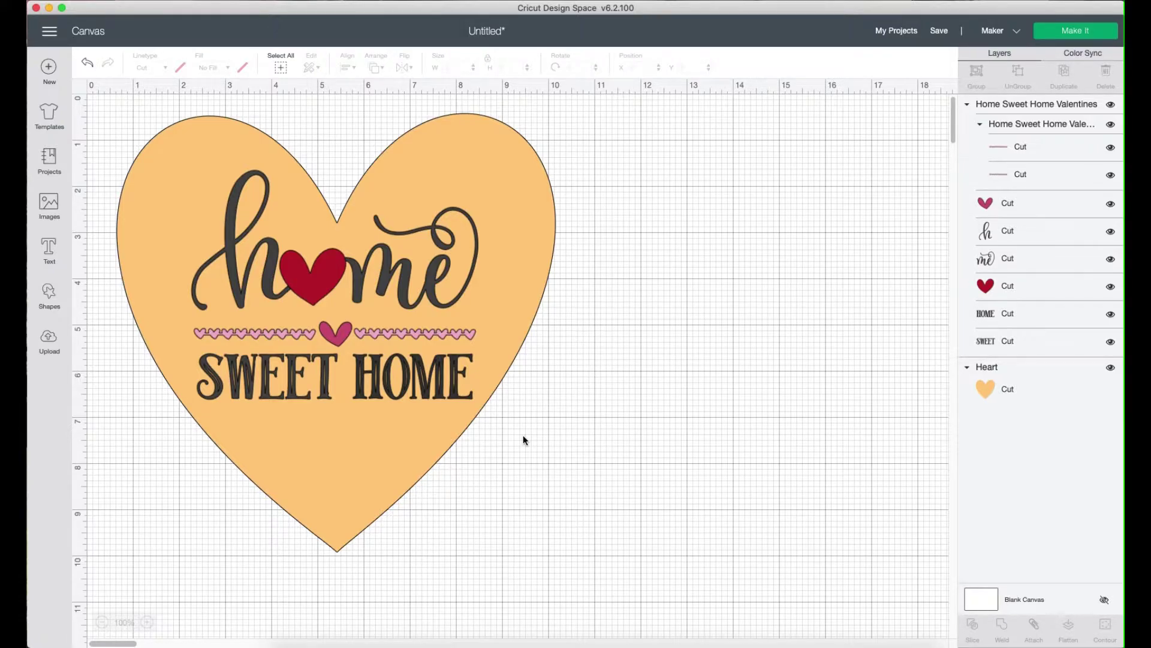
click(517, 173)
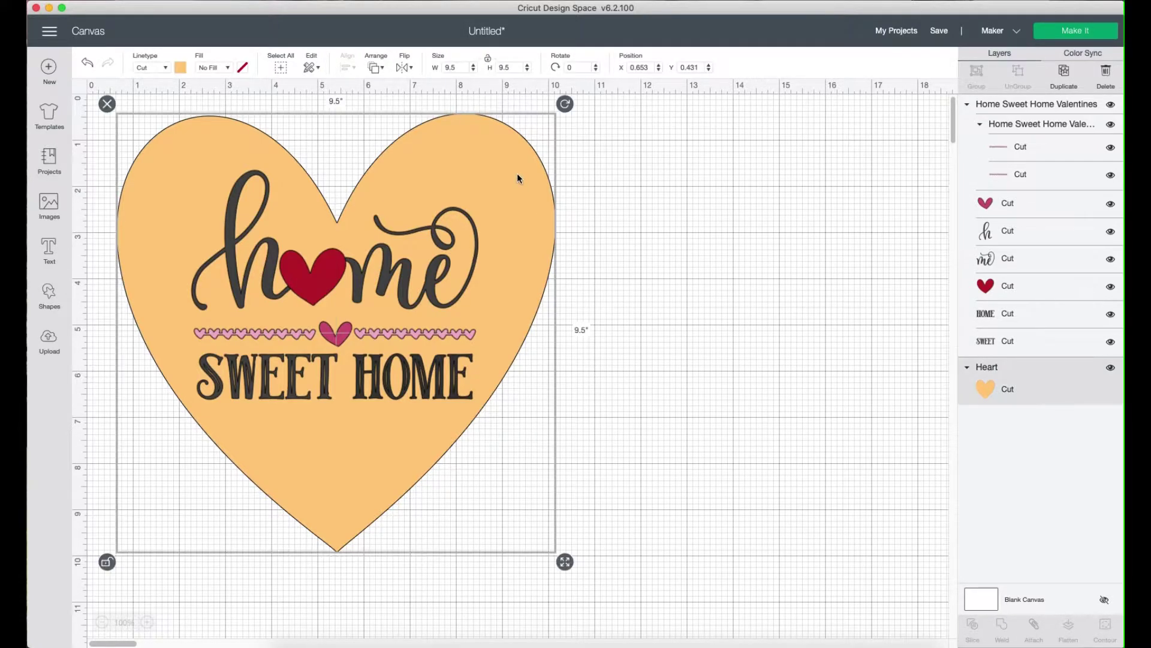
click(1107, 75)
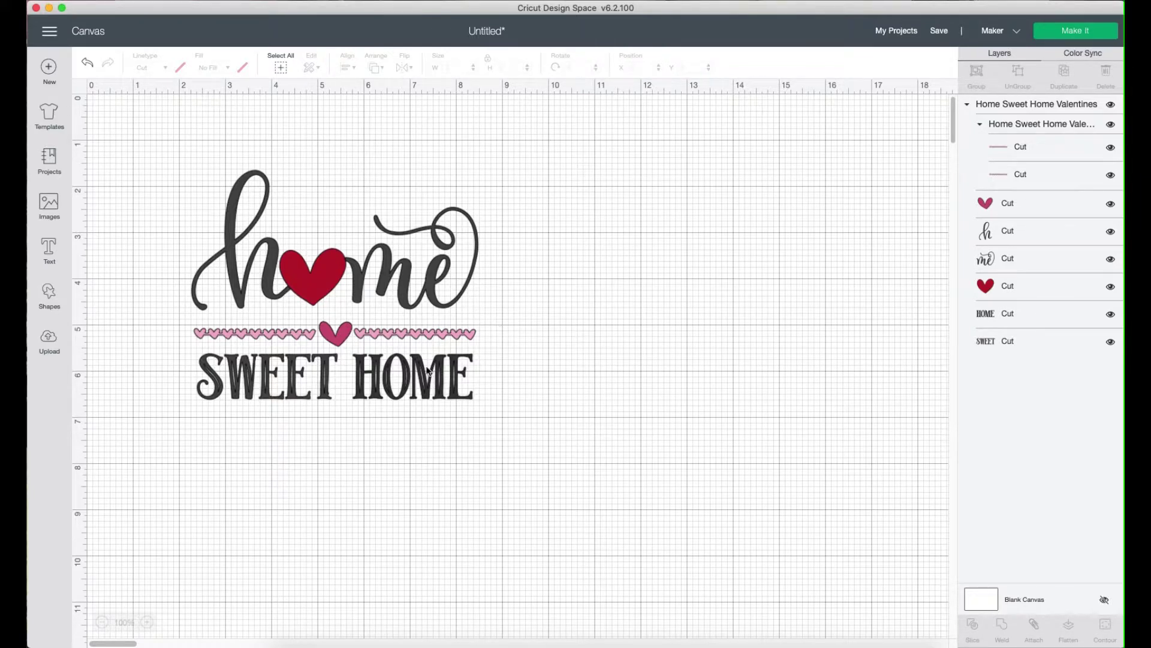
Step: Recolour the small centre heart light pink to match the other border hearts
click(344, 336)
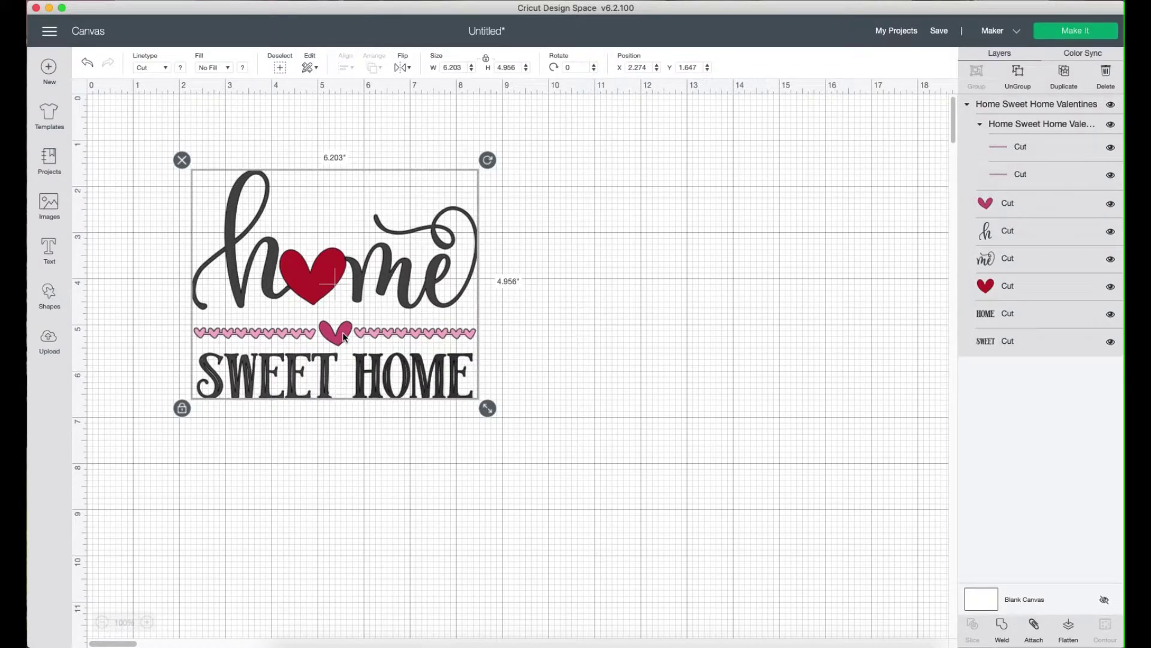
click(1036, 208)
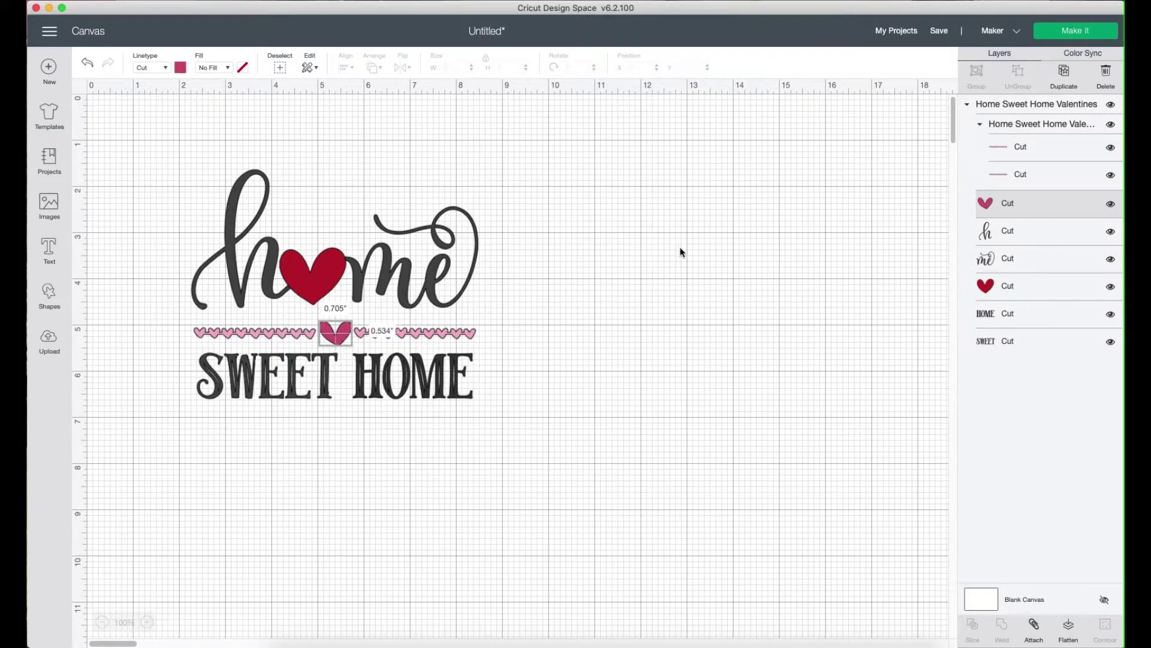
click(181, 68)
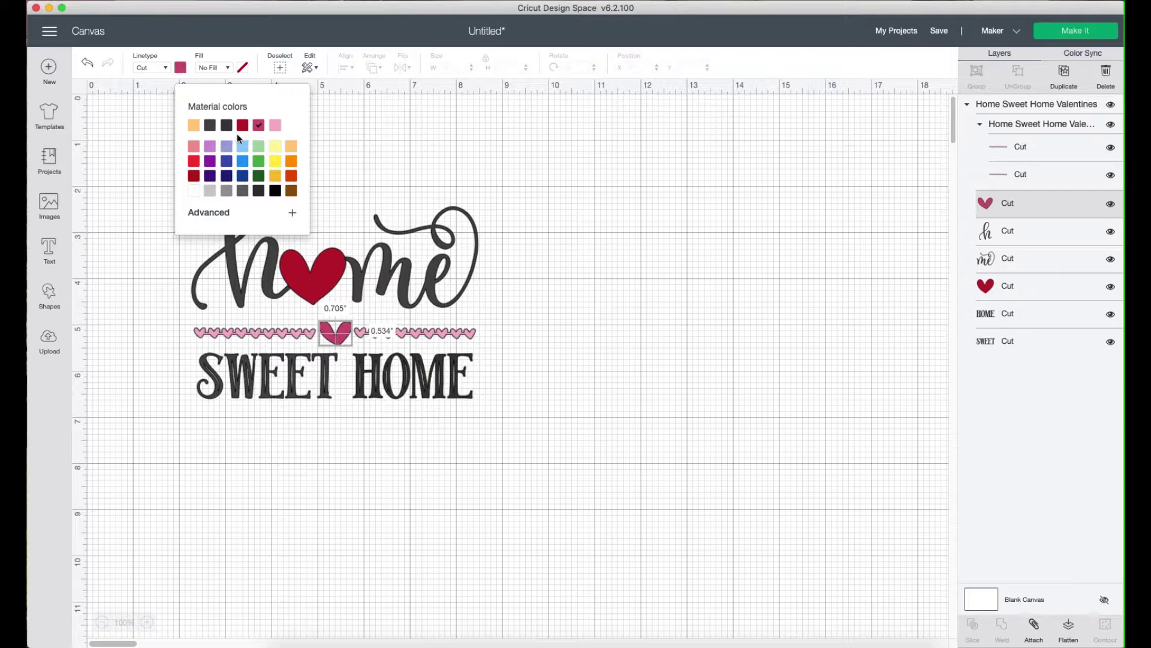
click(243, 125)
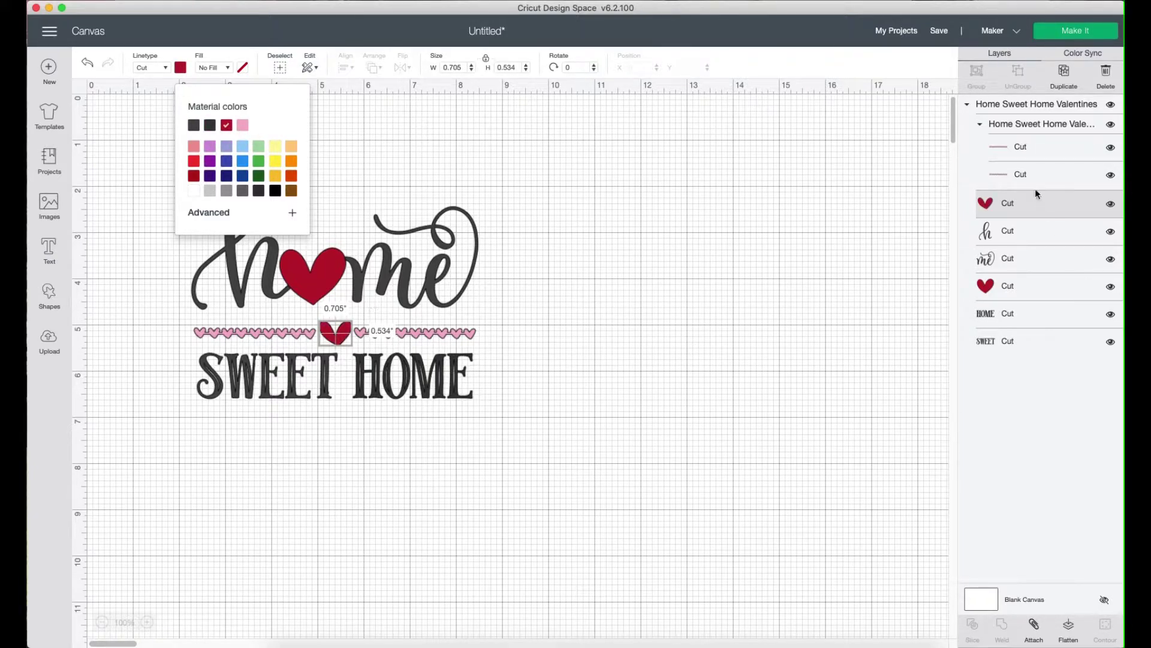
click(243, 125)
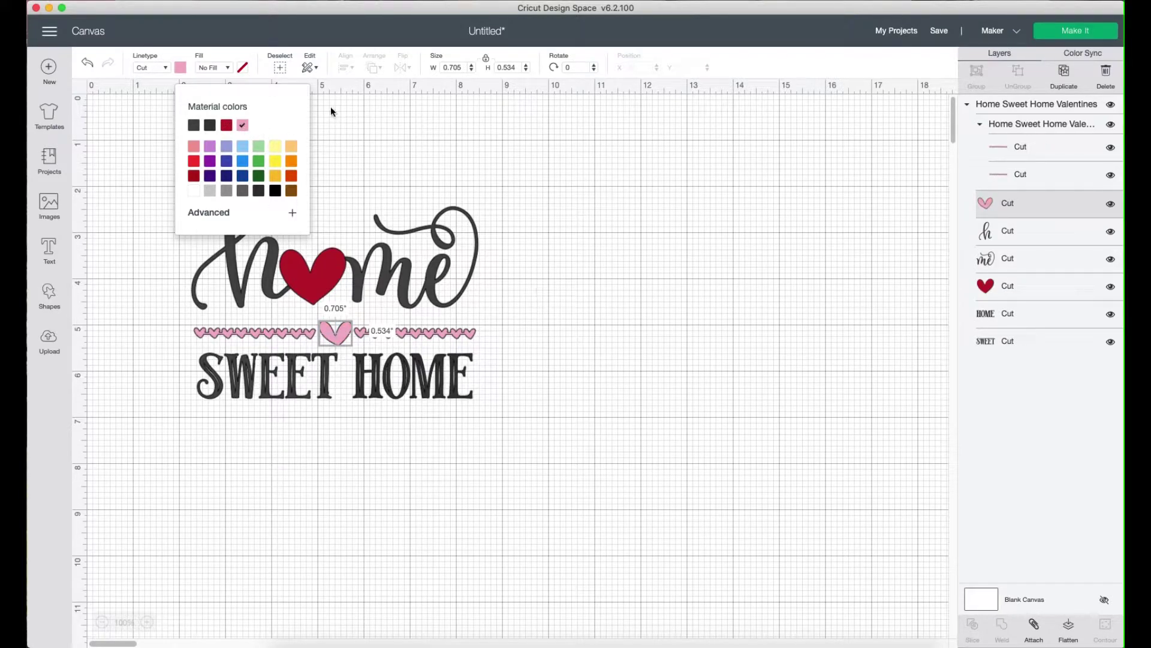
click(180, 67)
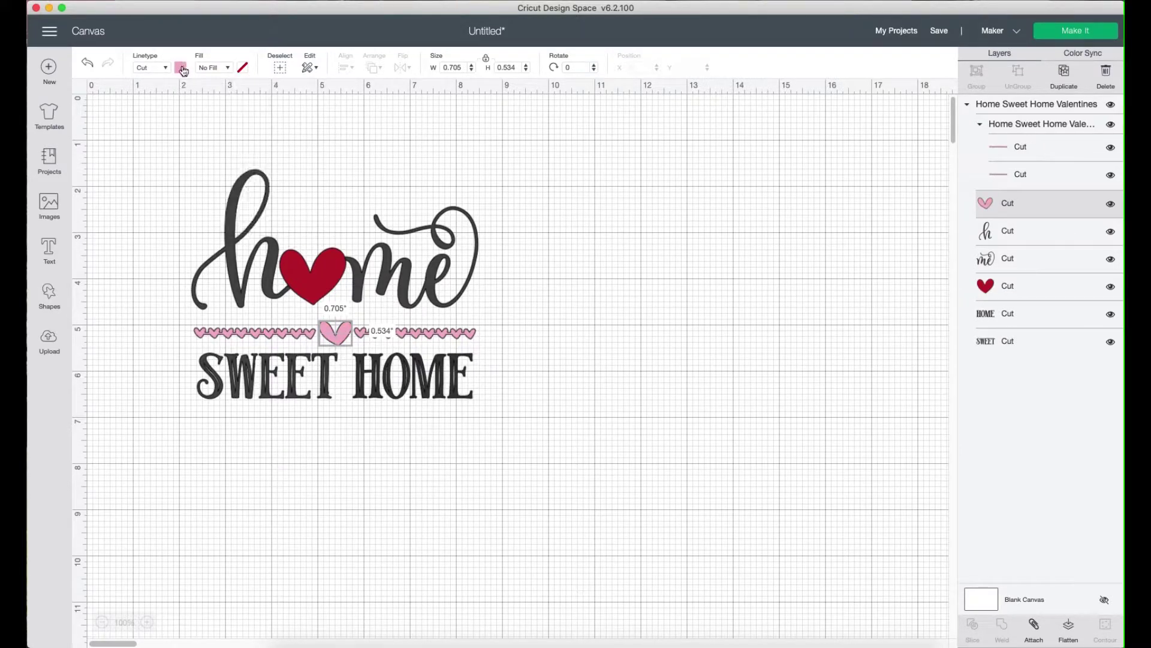
Step: Select the HOME lettering and choose Make It to lay the design onto 3 mats
click(643, 458)
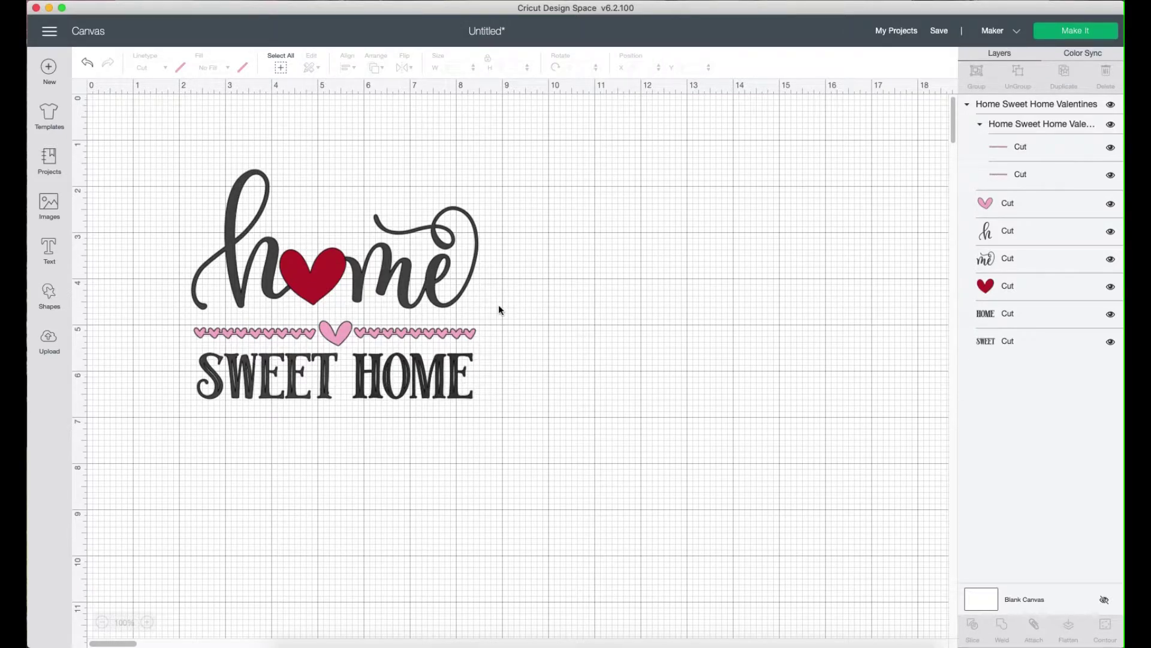
click(414, 376)
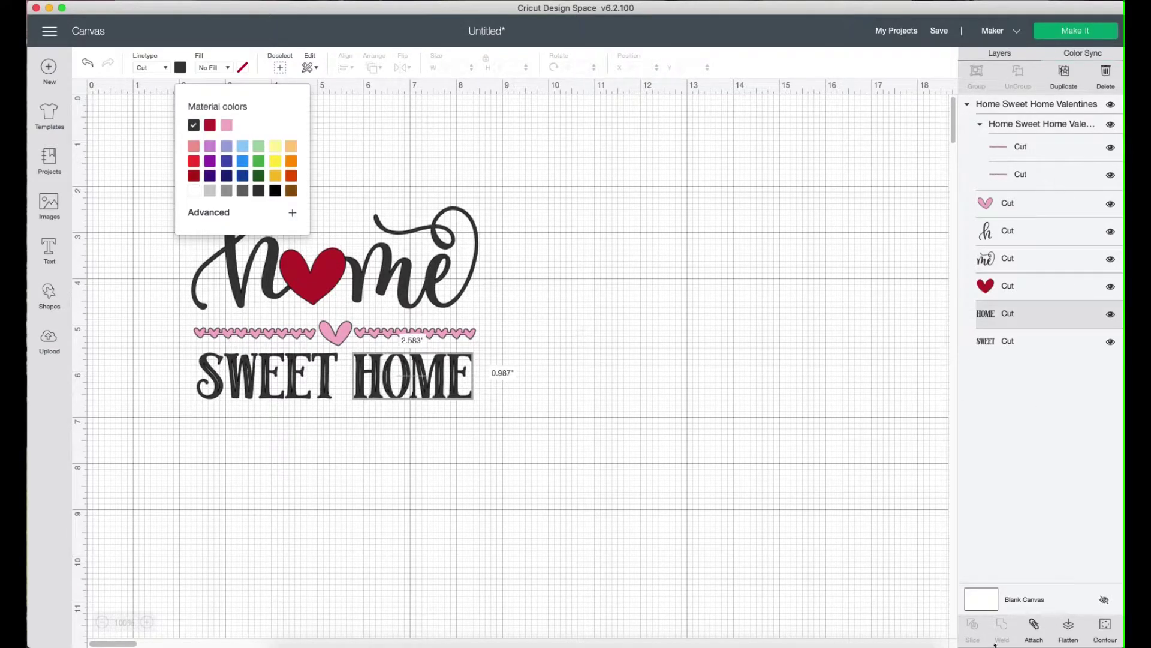
click(1073, 34)
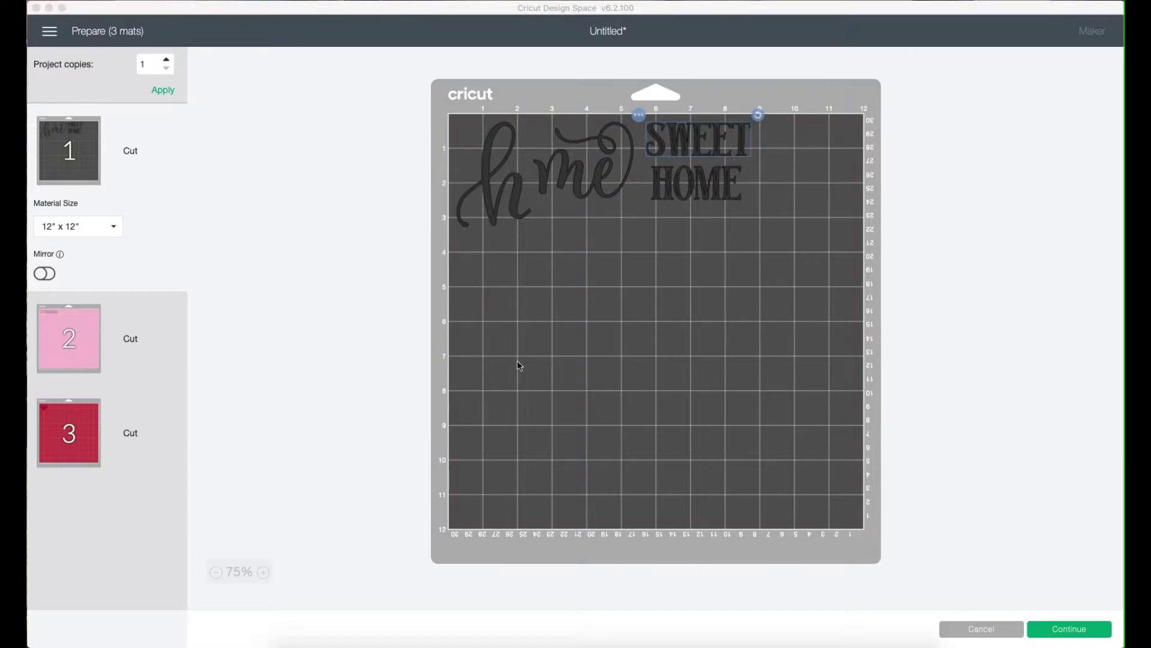
Step: Move the small heart from the pink mat to mat 1, near the 4-inch line
click(77, 330)
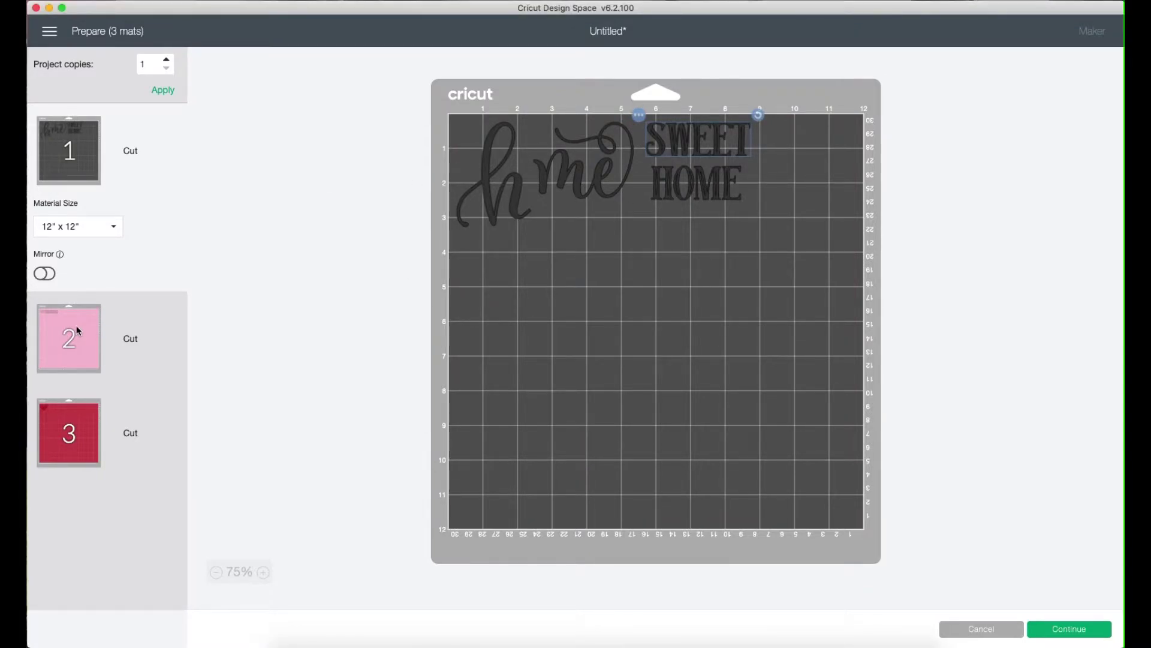
click(77, 329)
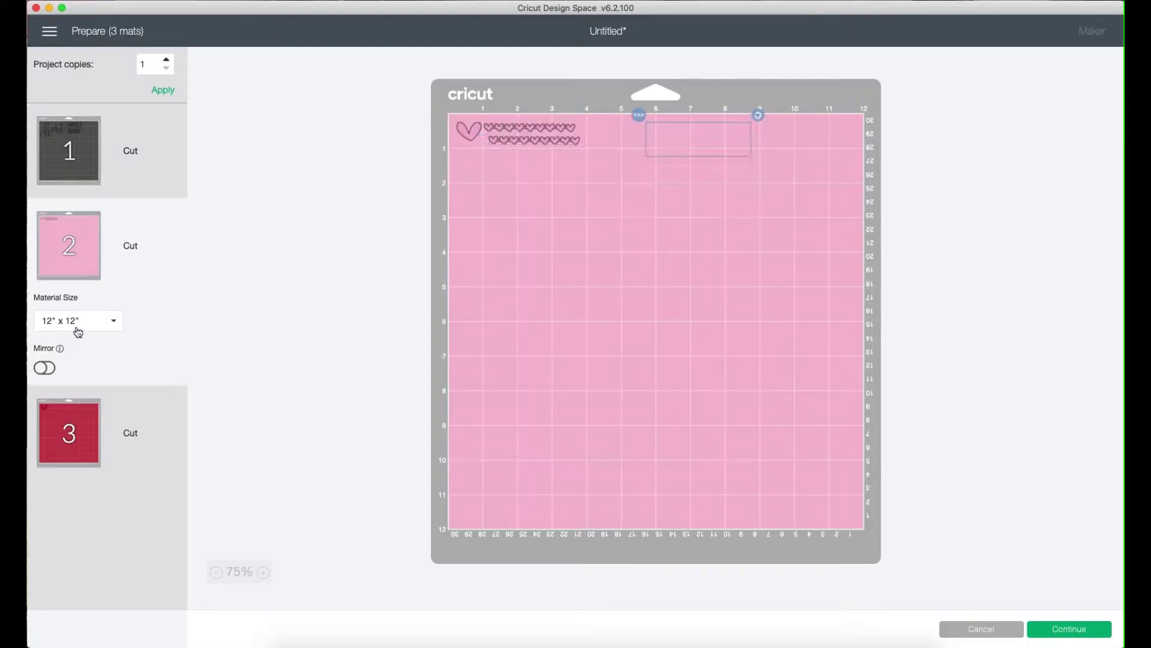
click(466, 133)
click(450, 115)
click(452, 135)
click(431, 167)
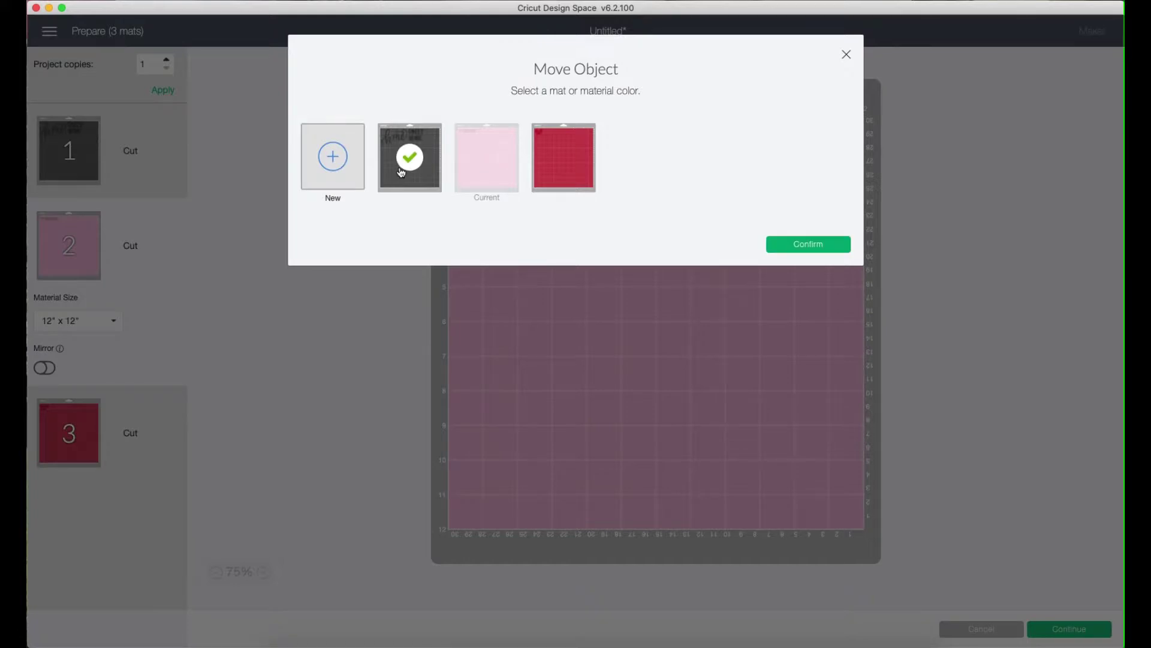
click(797, 244)
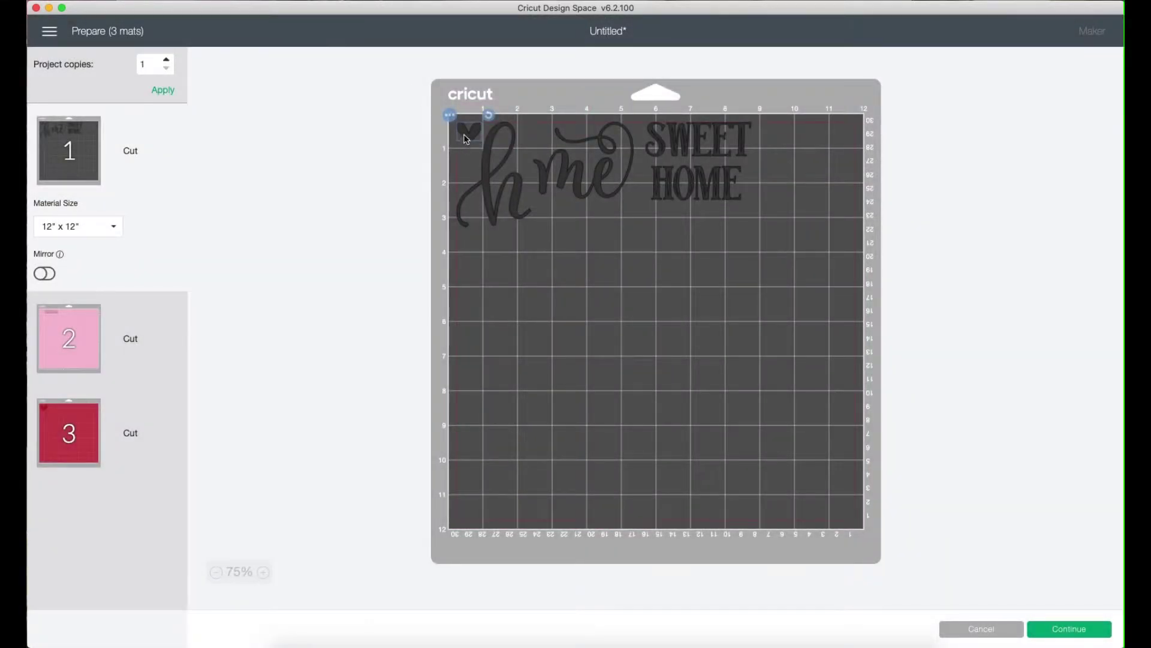
drag(465, 134, 448, 275)
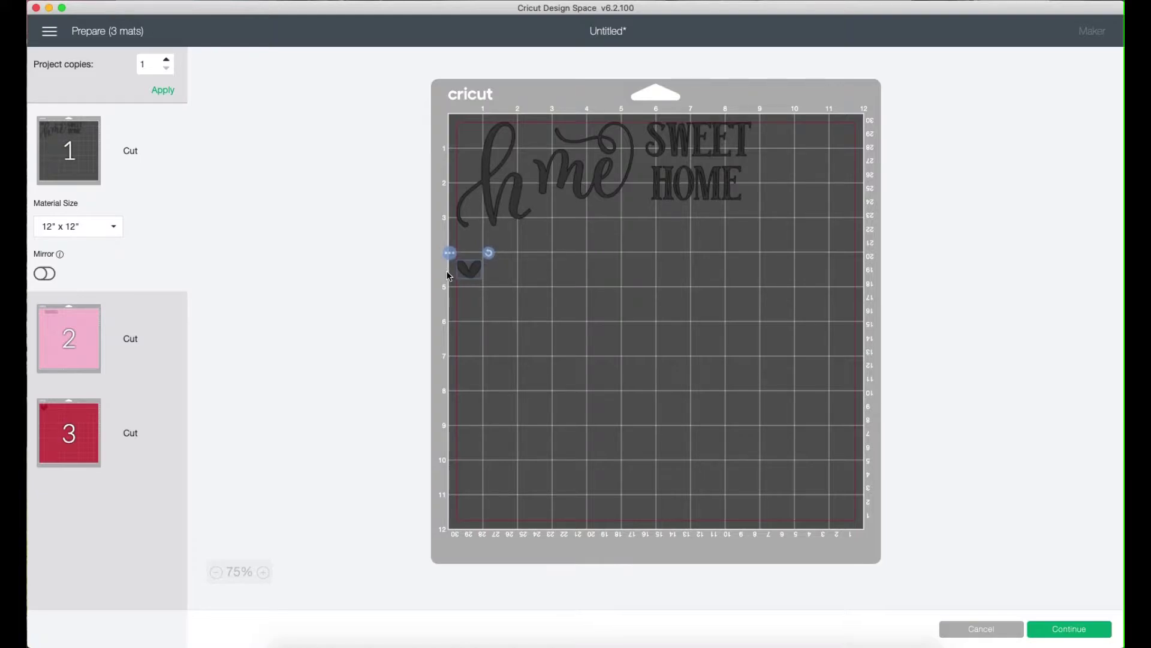
Step: Move both pink heart rows to mat 1, stacked beneath the small heart and lettering
click(63, 335)
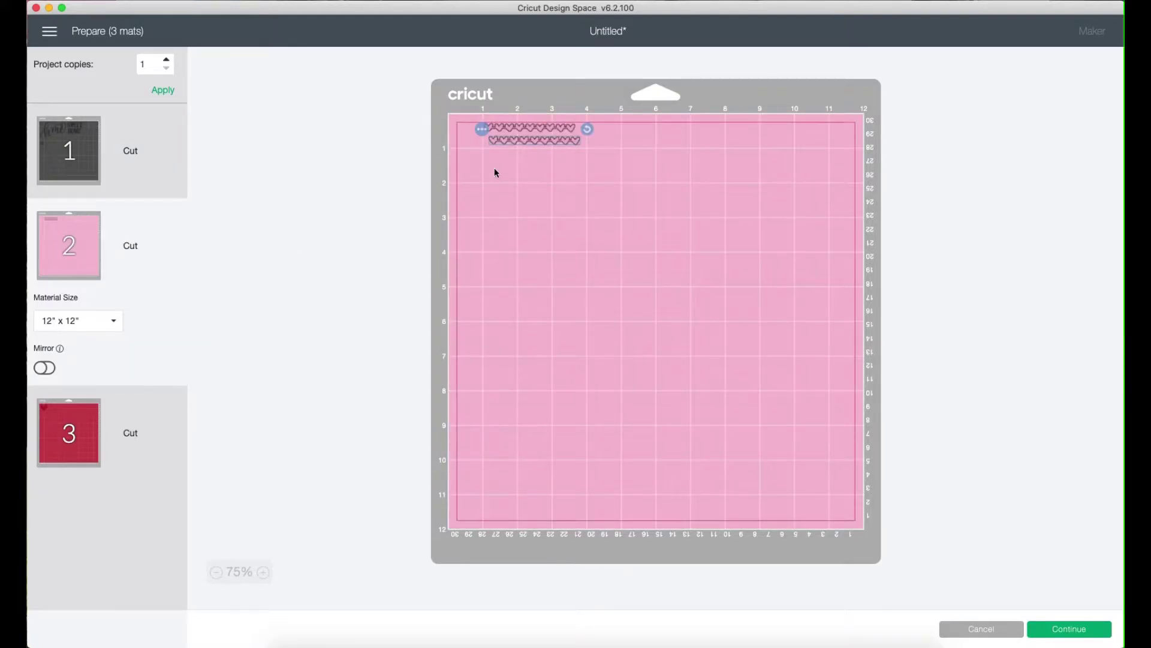
click(486, 127)
click(478, 149)
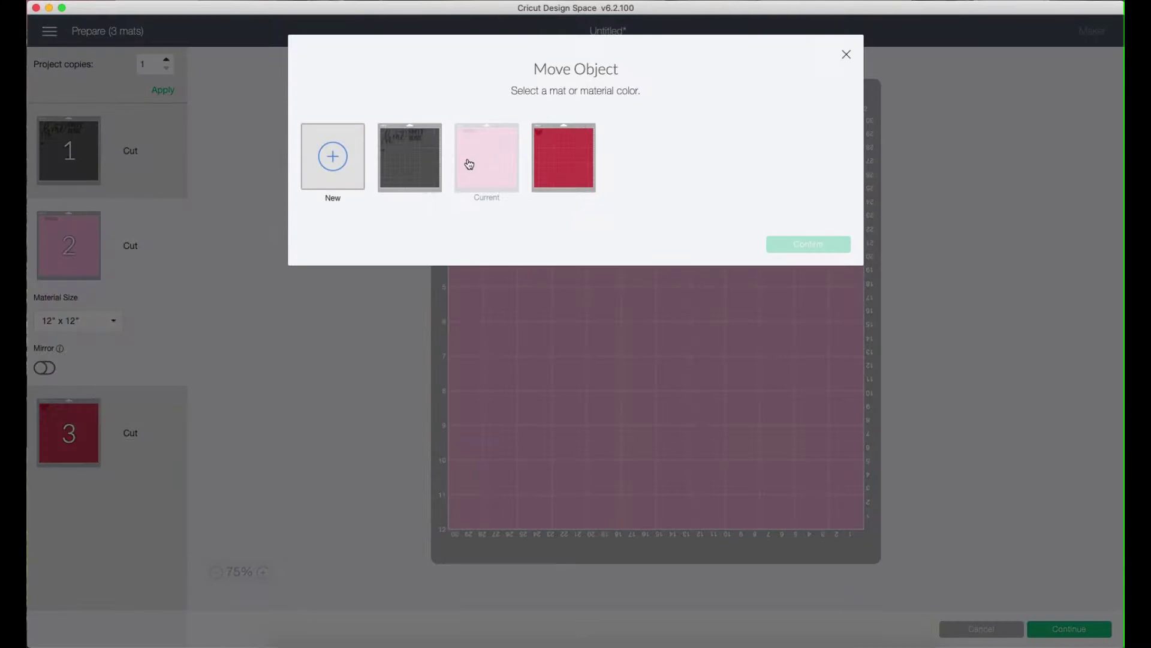
click(412, 165)
click(824, 251)
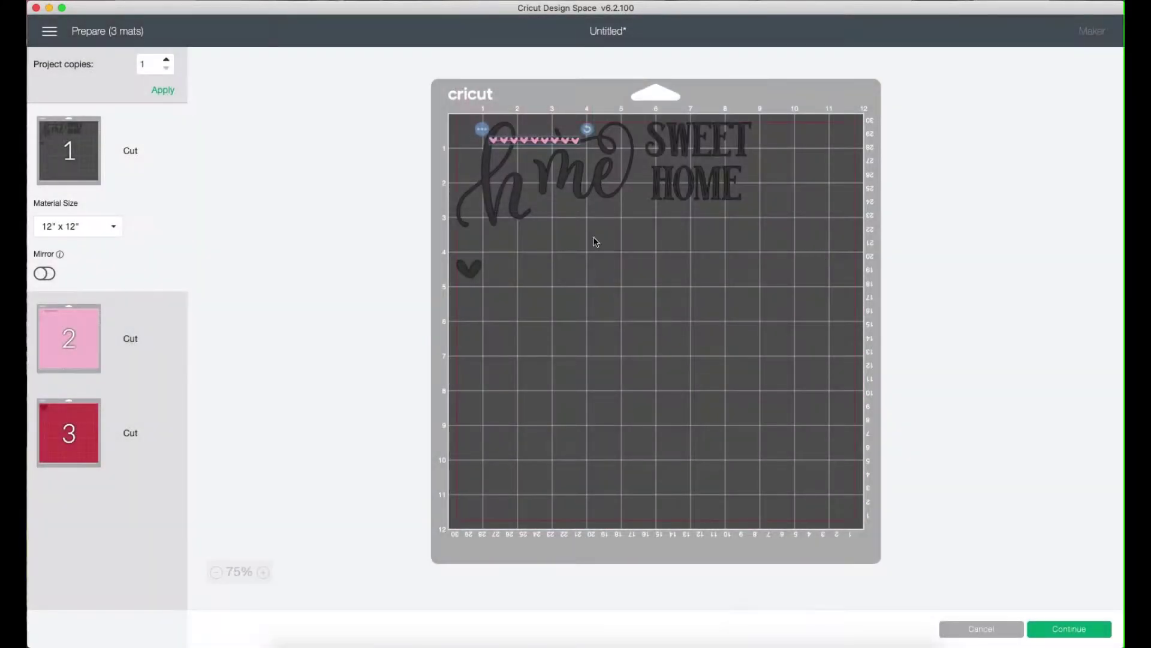
mouse_move(527, 143)
mouse_down()
mouse_move(542, 265)
mouse_move(526, 263)
mouse_up()
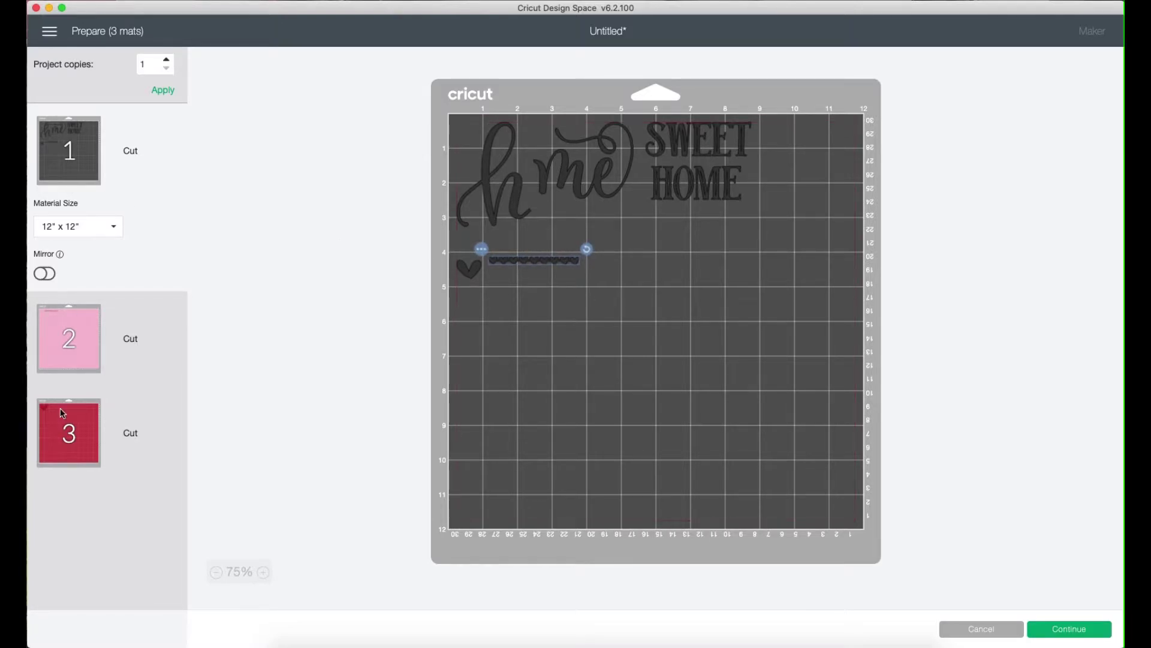
click(71, 327)
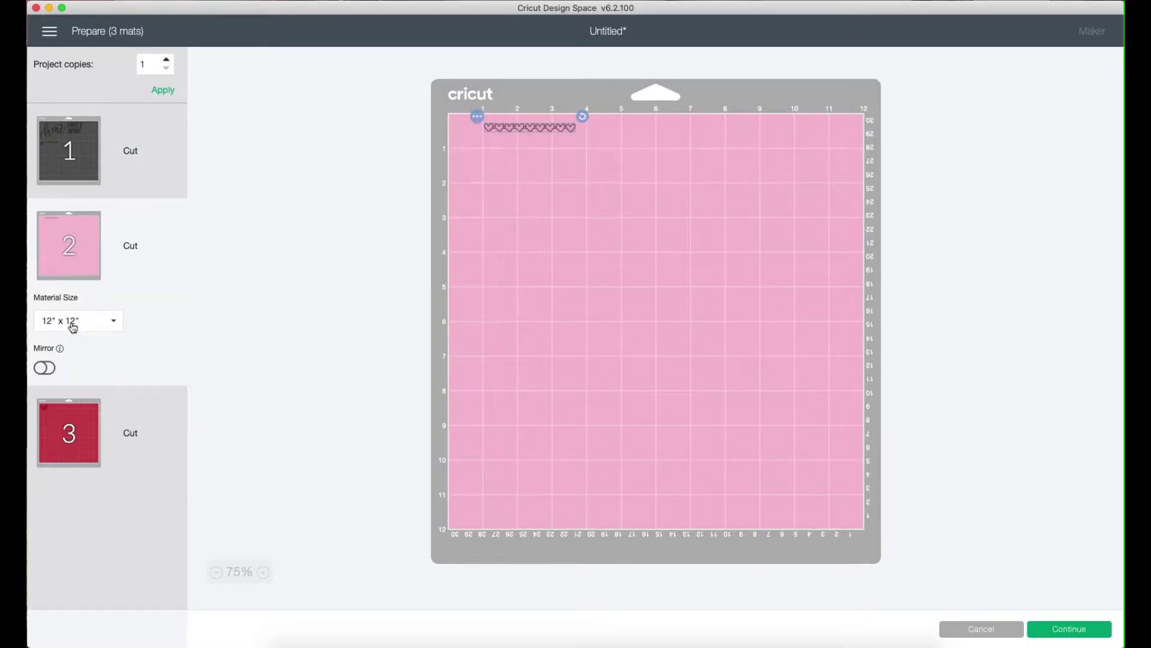
click(479, 117)
click(475, 139)
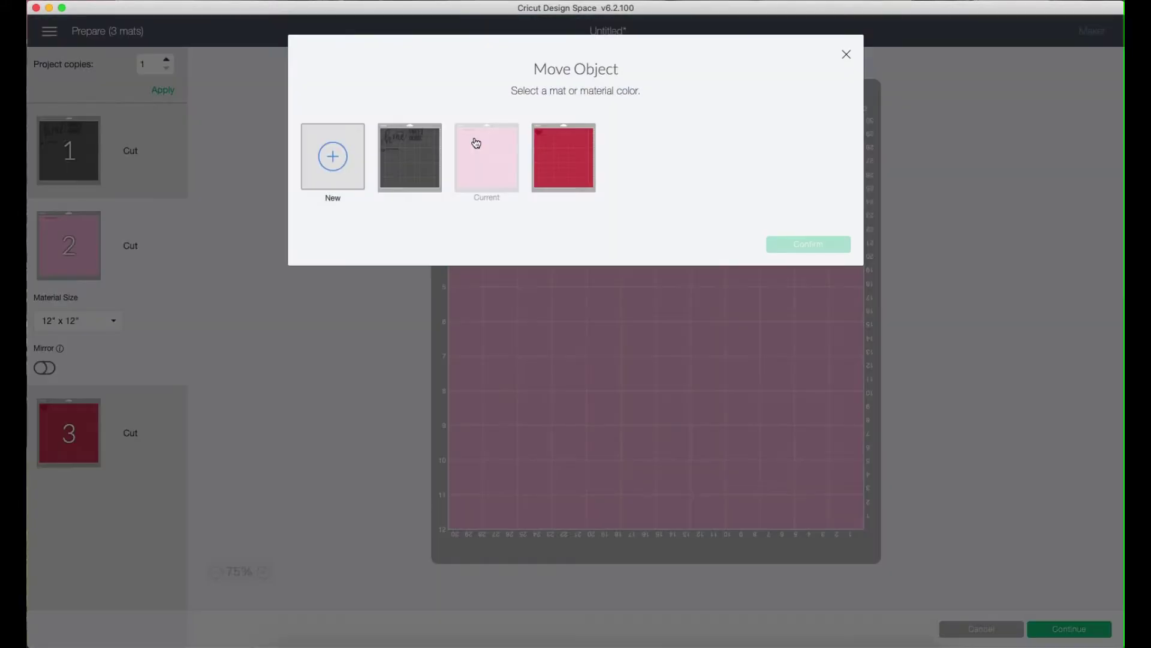
click(421, 161)
click(801, 246)
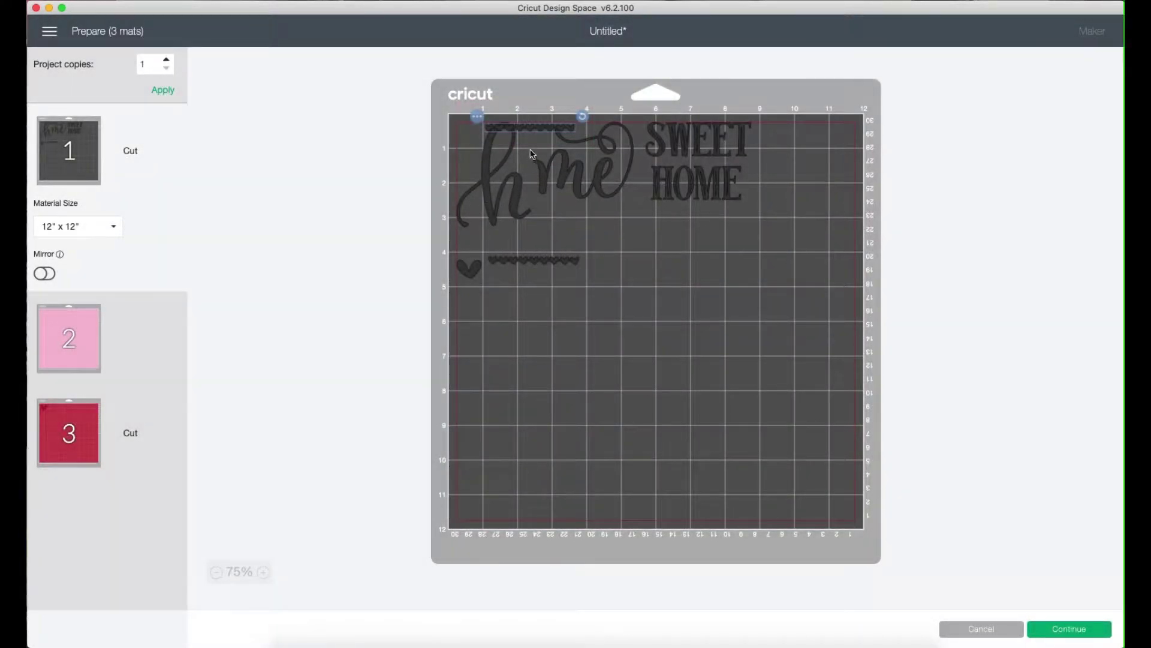
mouse_move(532, 128)
mouse_down()
mouse_move(534, 294)
mouse_move(539, 266)
mouse_up()
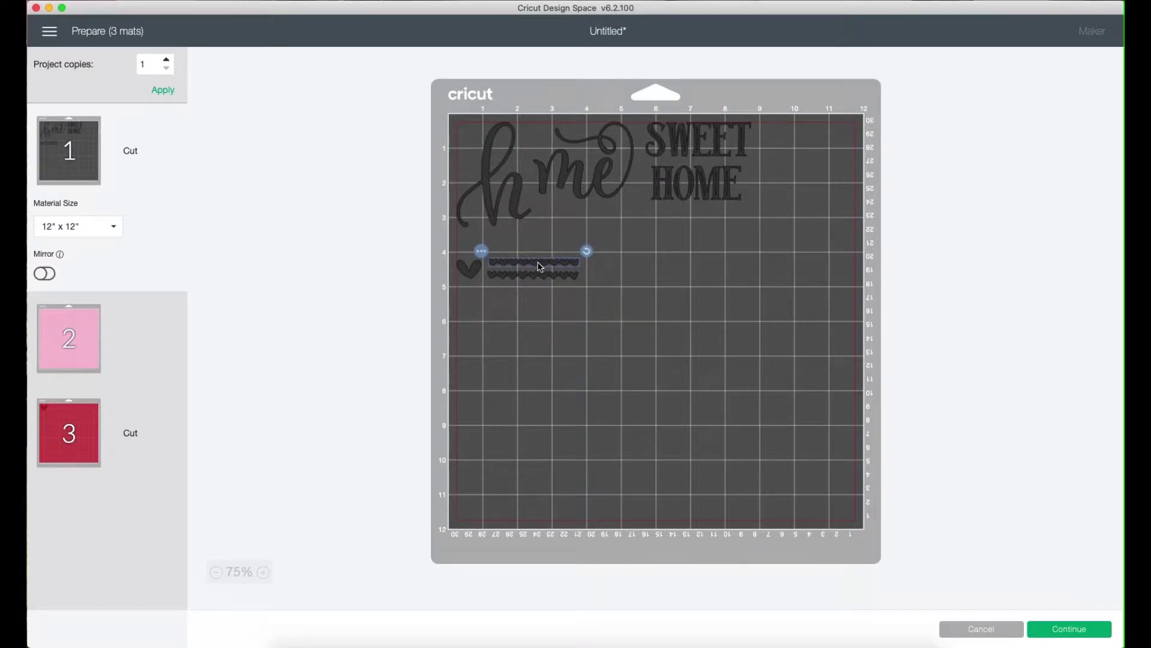
Step: Move the big red heart from mat 3 to mat 1's top right beside SWEET HOME
click(75, 410)
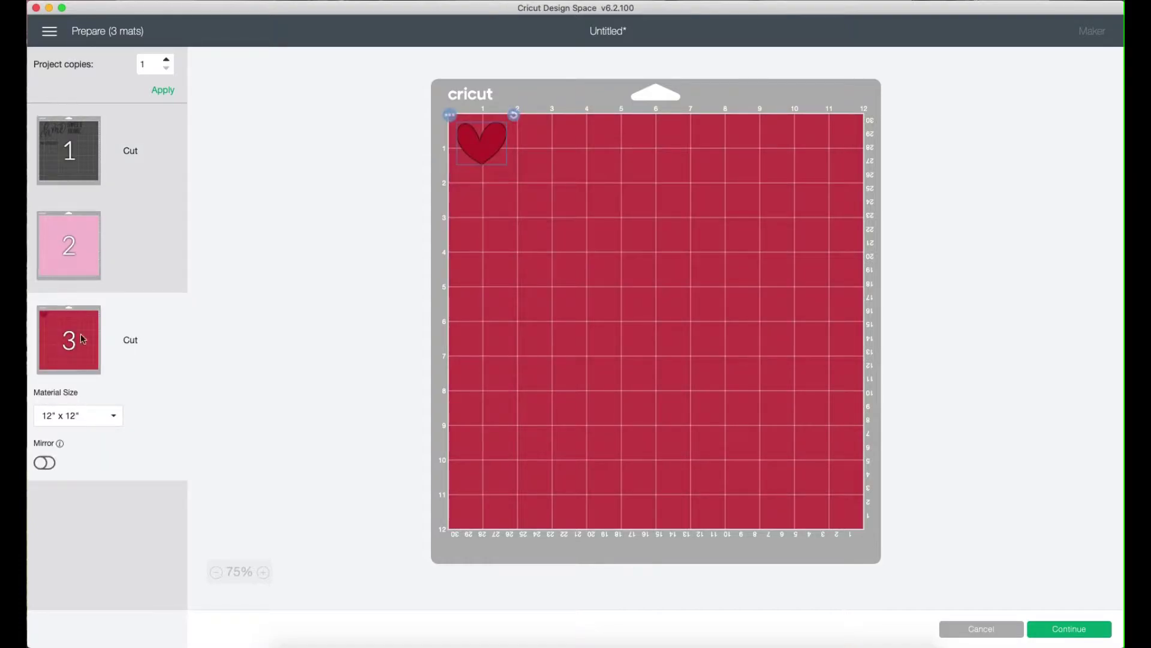
click(450, 115)
click(449, 138)
click(411, 150)
click(783, 242)
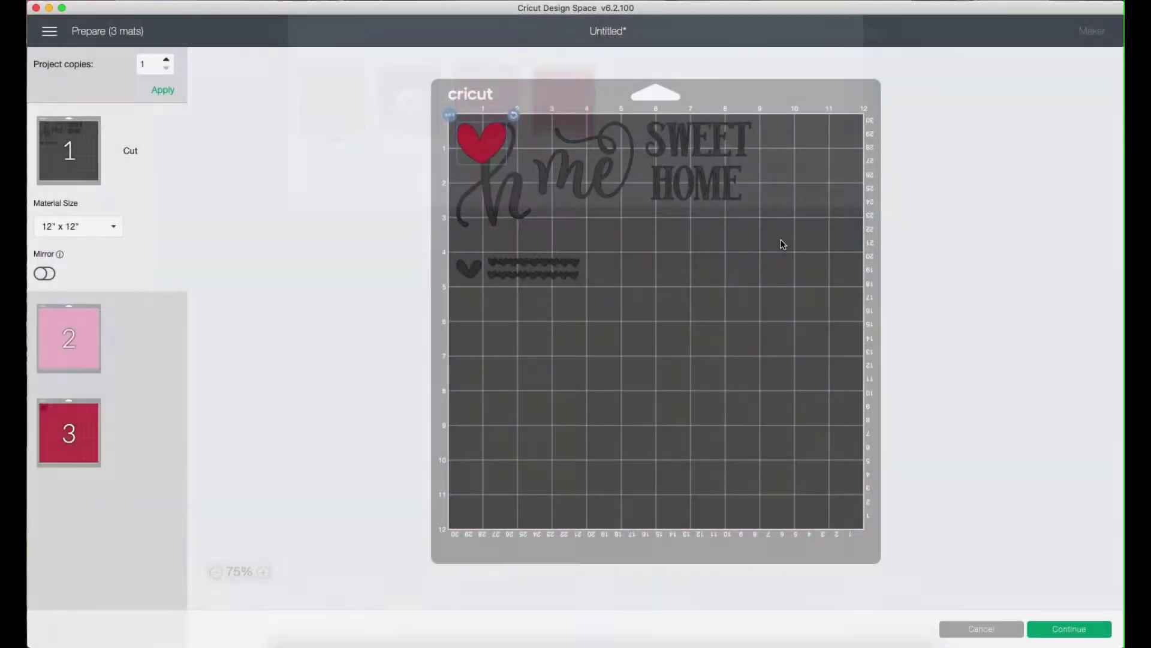
drag(489, 161, 848, 154)
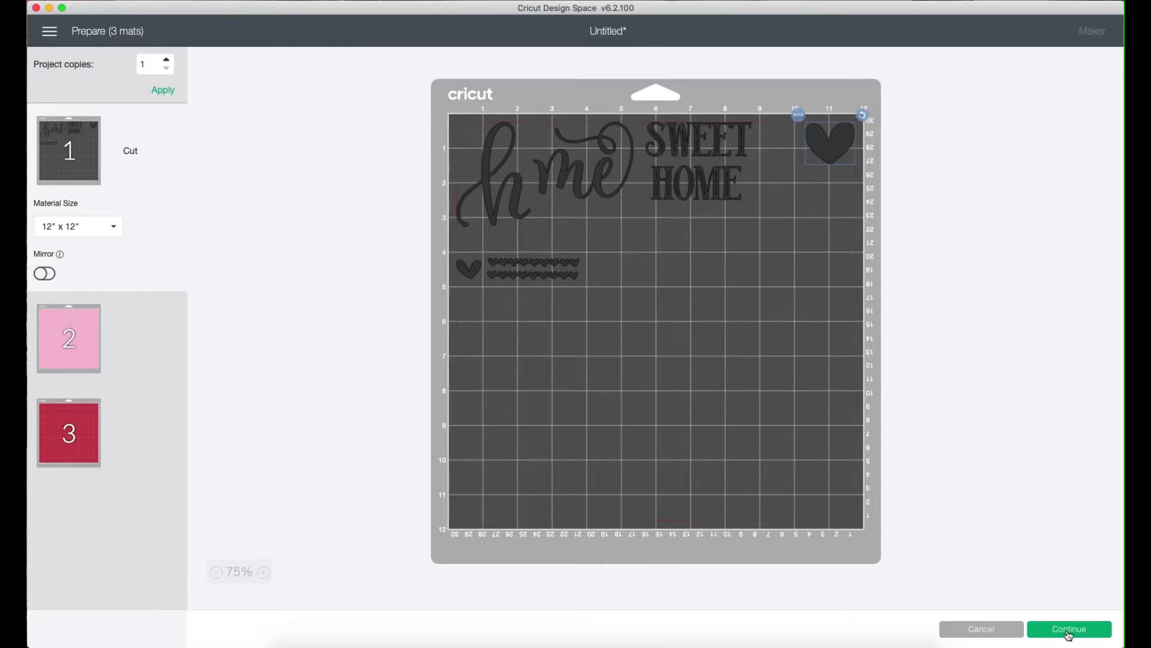
Step: Continue to the cut step, retry the connection and choose Maker : 0 USB
click(1069, 629)
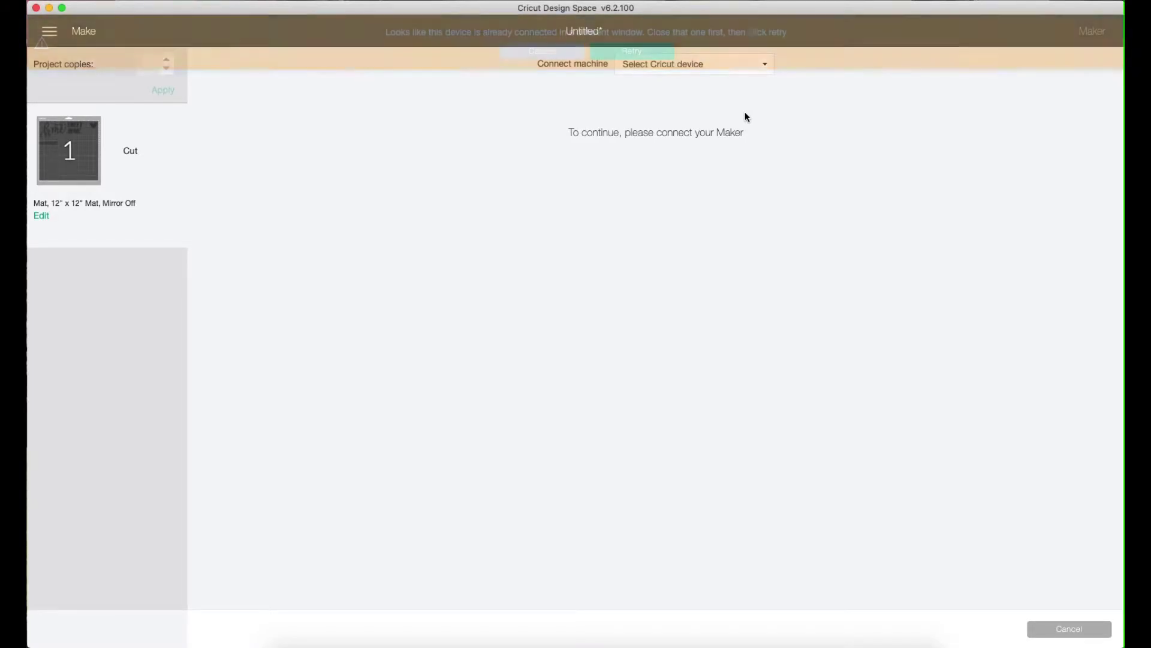
click(646, 50)
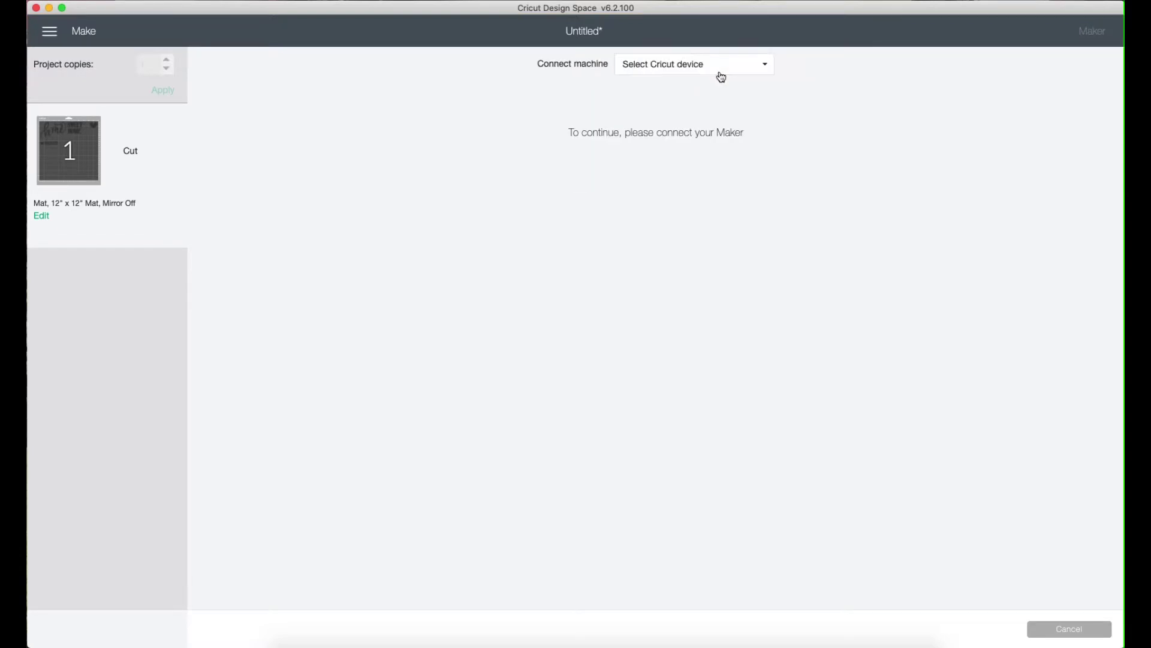
click(721, 73)
click(717, 91)
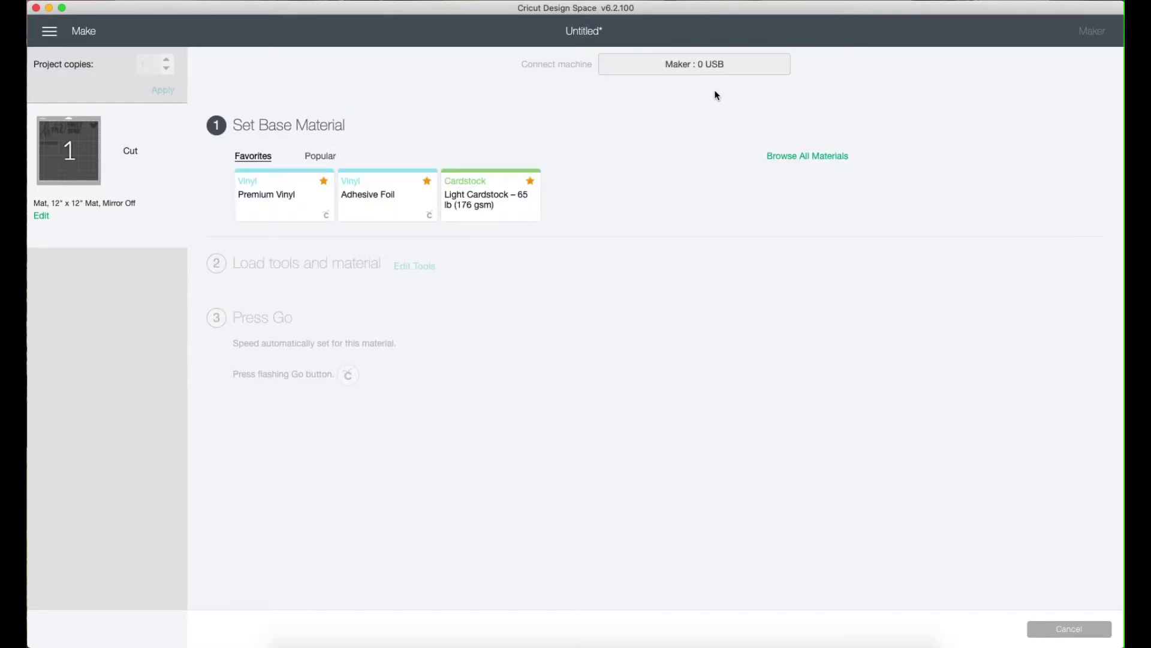
Step: Choose the Premium Vinyl favourite card as the base material
click(308, 206)
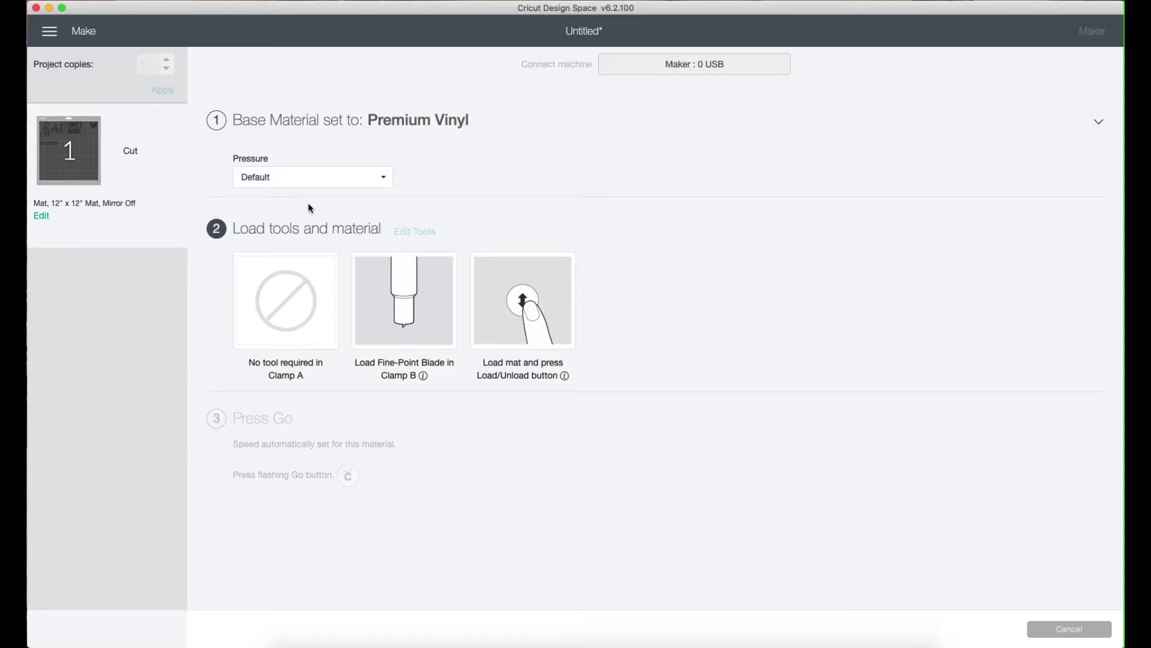